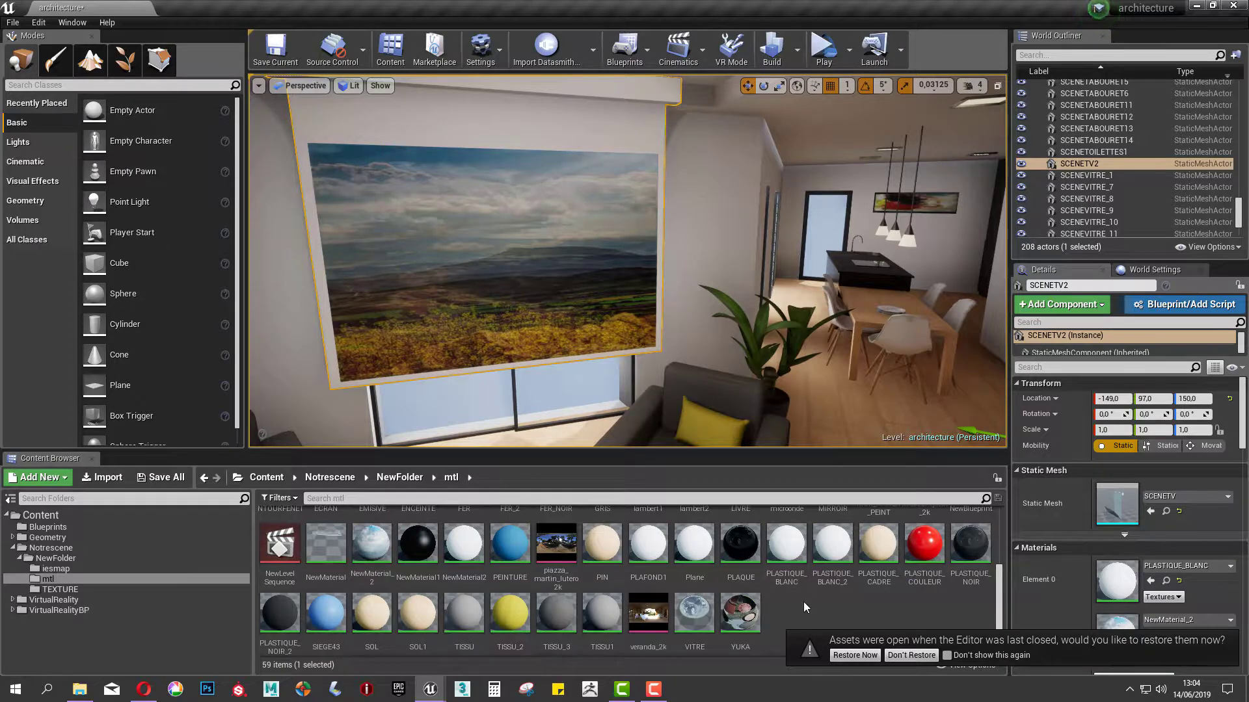
Create a new material named tv in the mtl folder and open it for editing
{"action": "scroll", "coordinate": [741, 559], "scroll_direction": "up", "scroll_amount": 1}
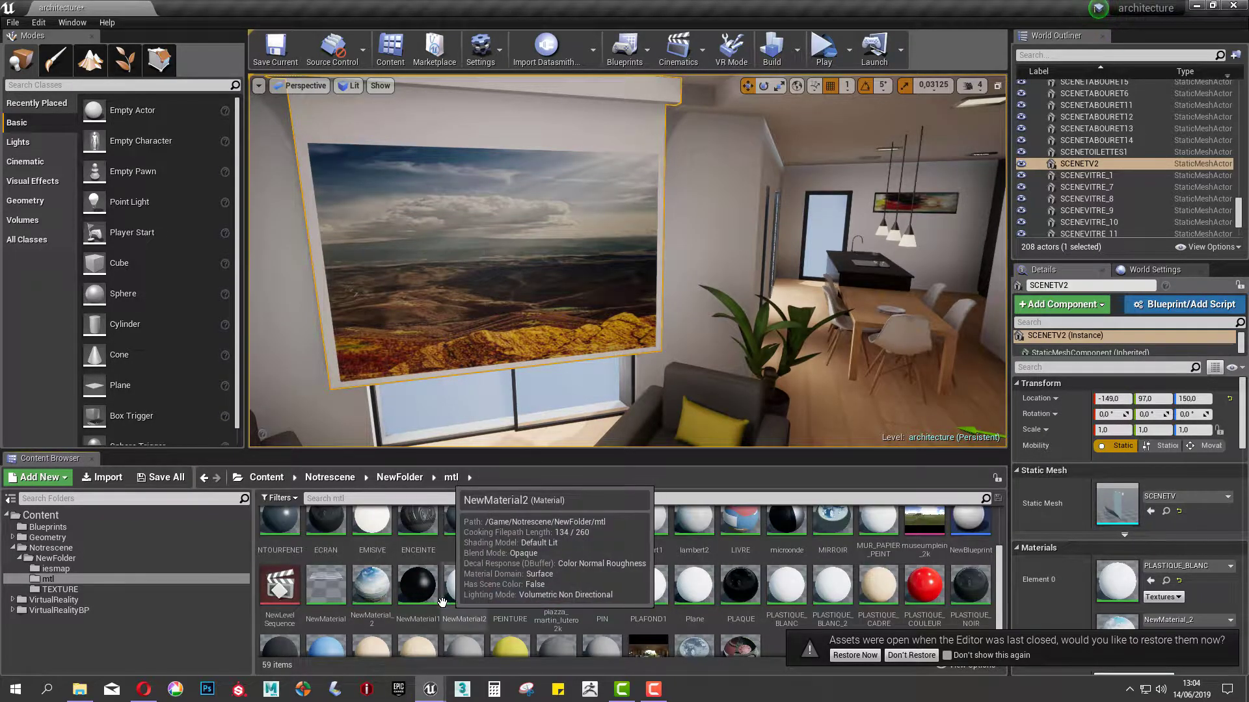
{"action": "scroll", "coordinate": [466, 597], "scroll_direction": "down", "scroll_amount": 1}
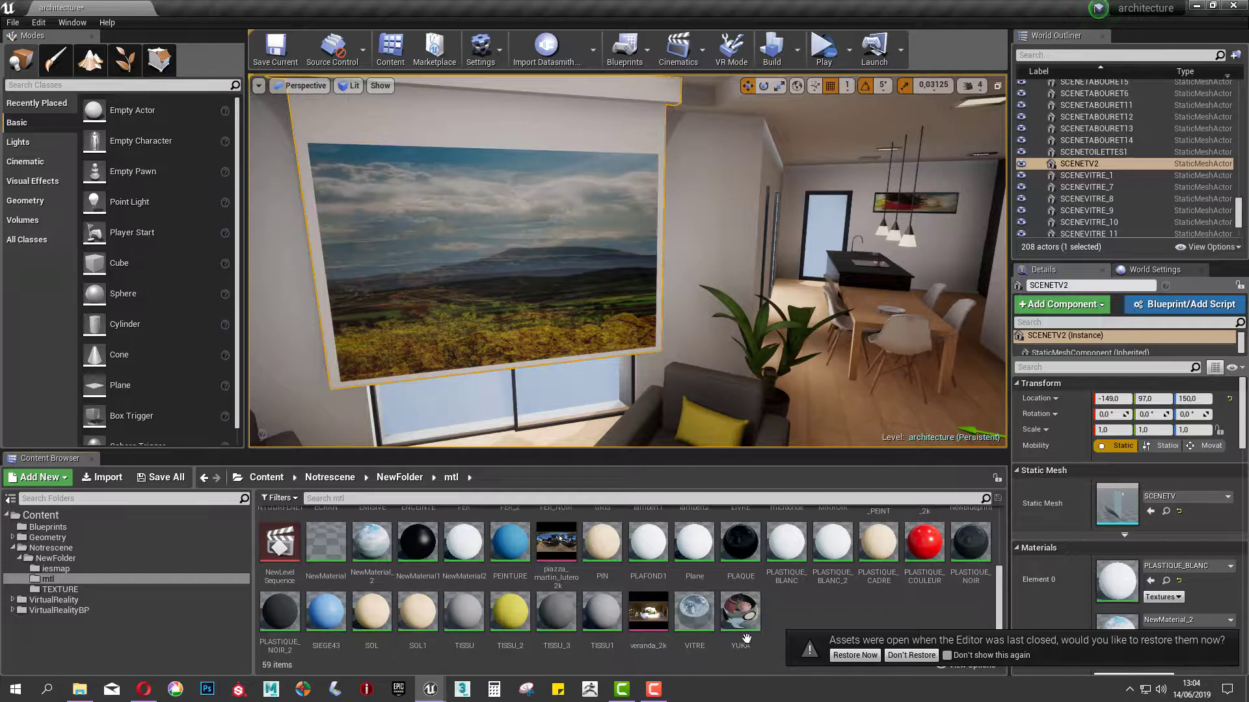
{"action": "right_click", "coordinate": [809, 627]}
{"action": "left_click", "coordinate": [863, 376]}
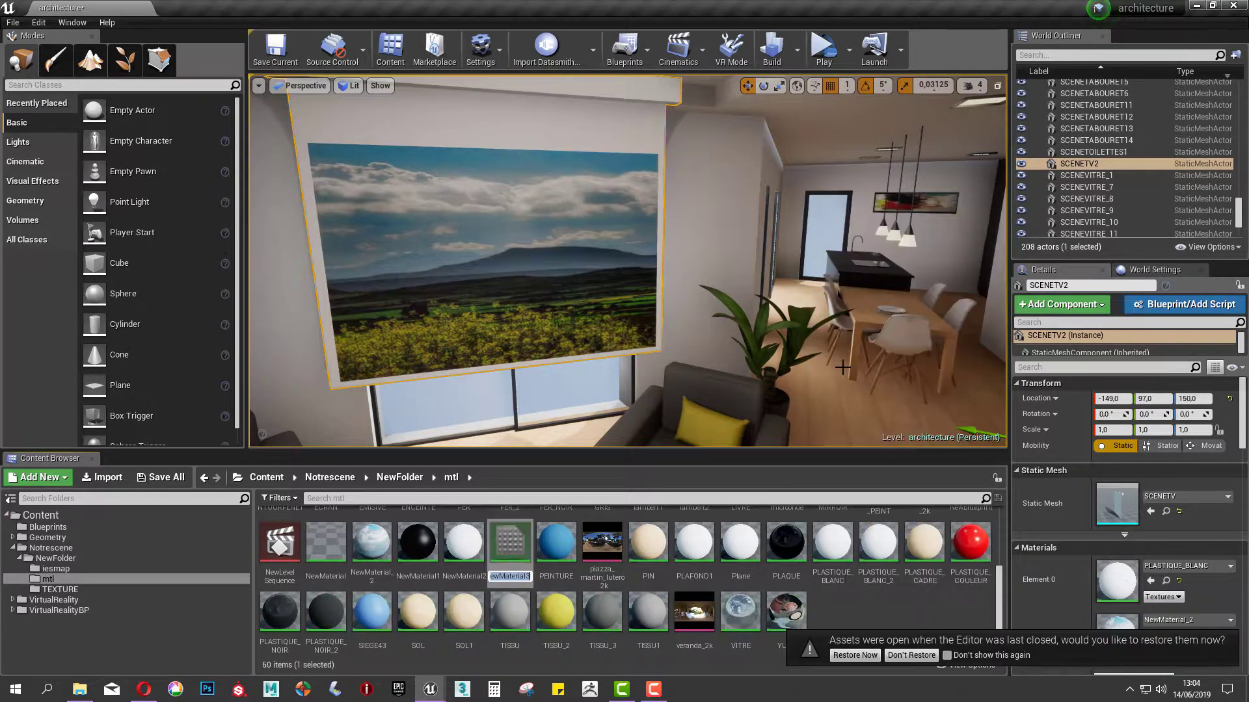
{"action": "type", "text": "tv"}
{"action": "key", "text": "Return"}
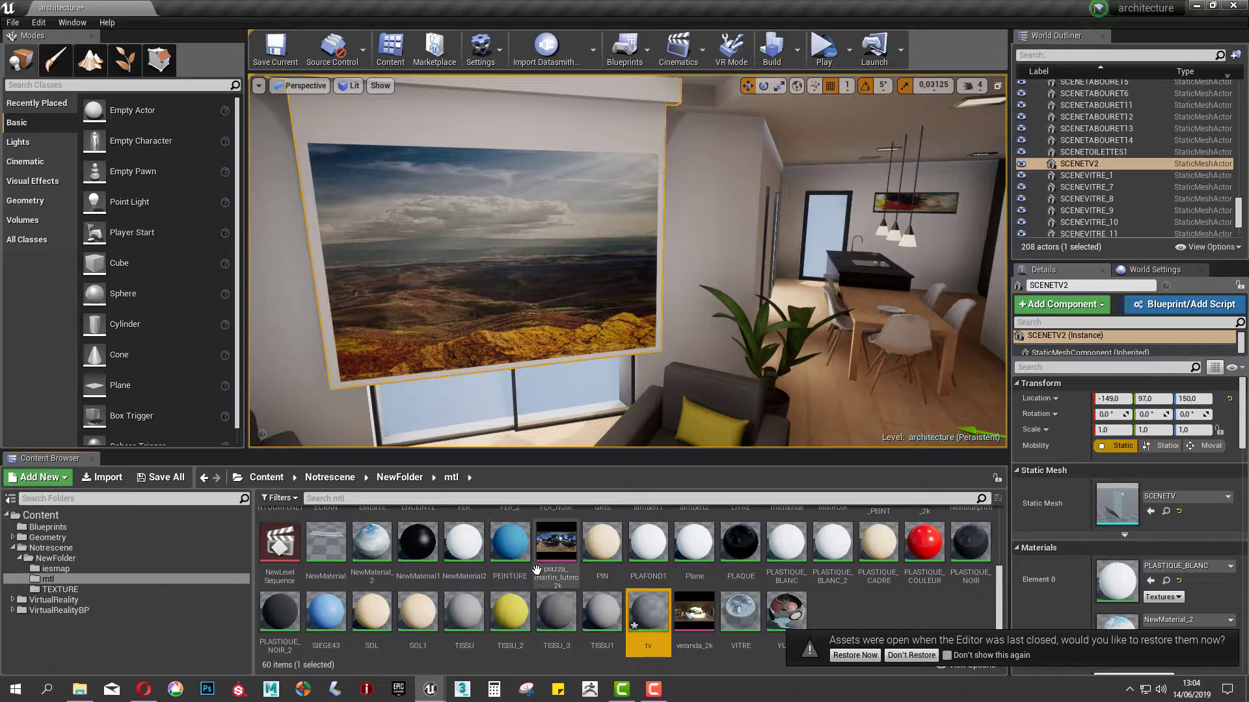
{"action": "double_click", "coordinate": [647, 610]}
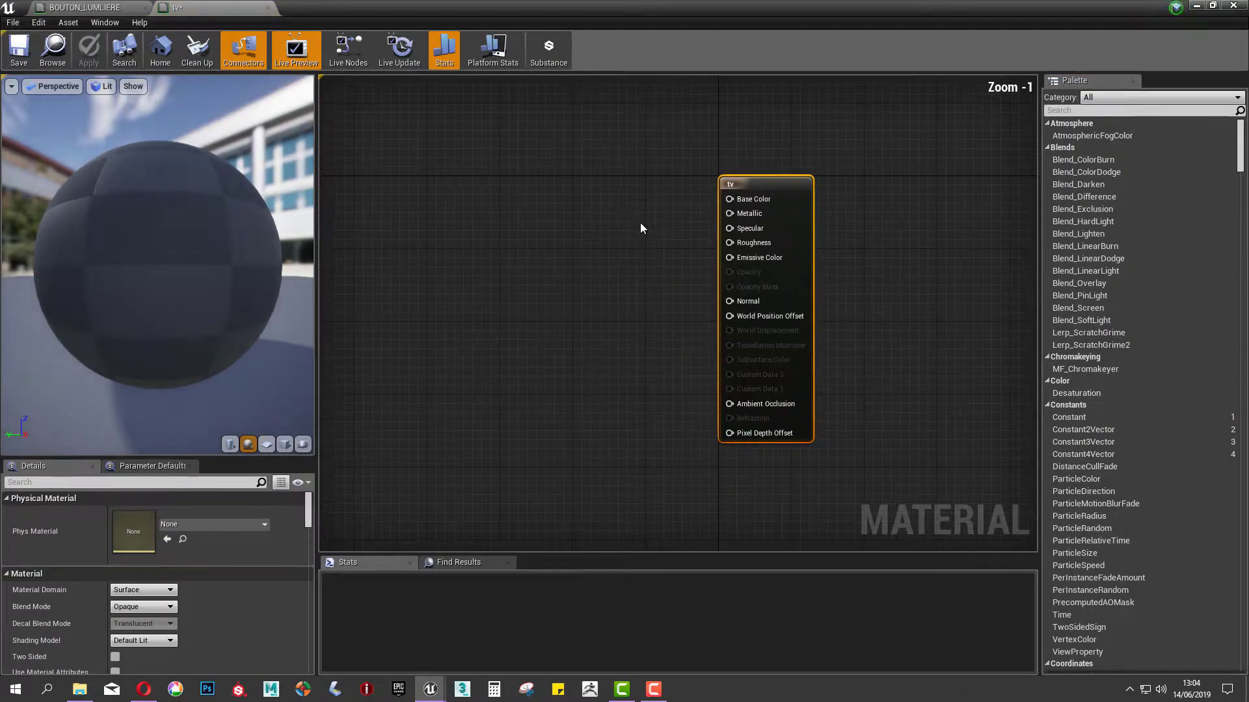
Go to the TEXTURE folder and select the images and nature-3039901_960_720 textures together
{"action": "key", "text": "alt+Tab"}
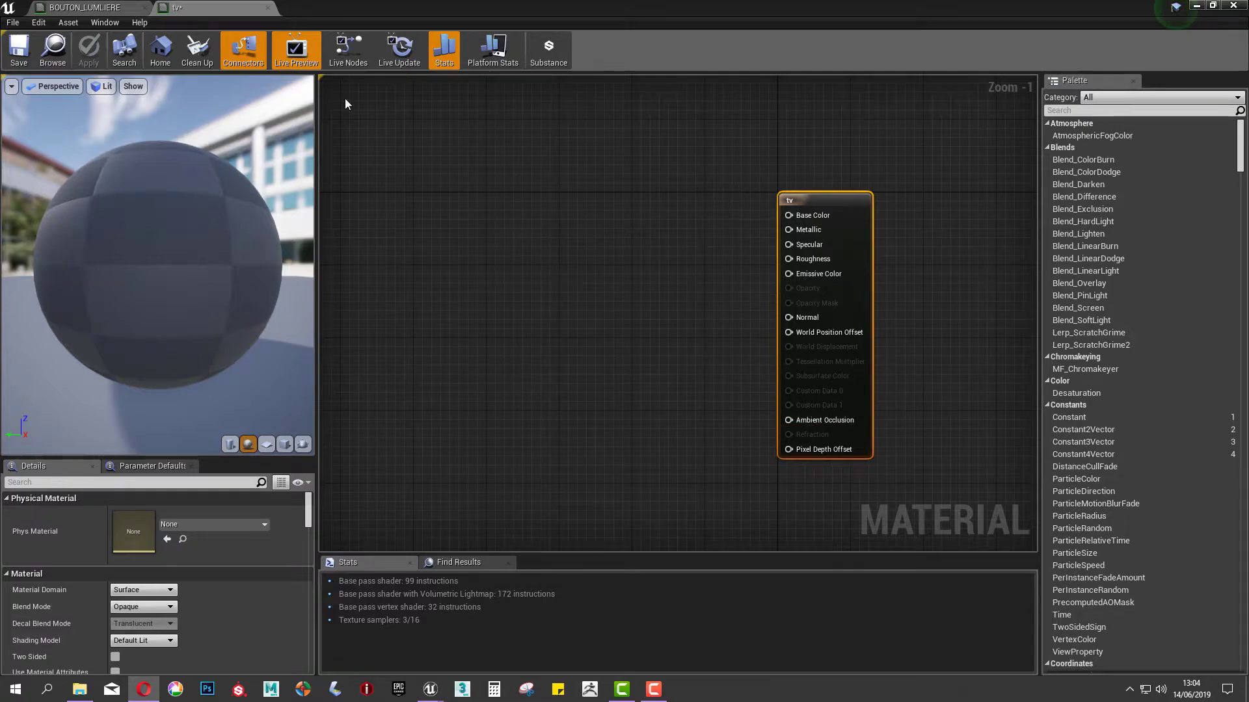
{"action": "left_click", "coordinate": [1199, 7]}
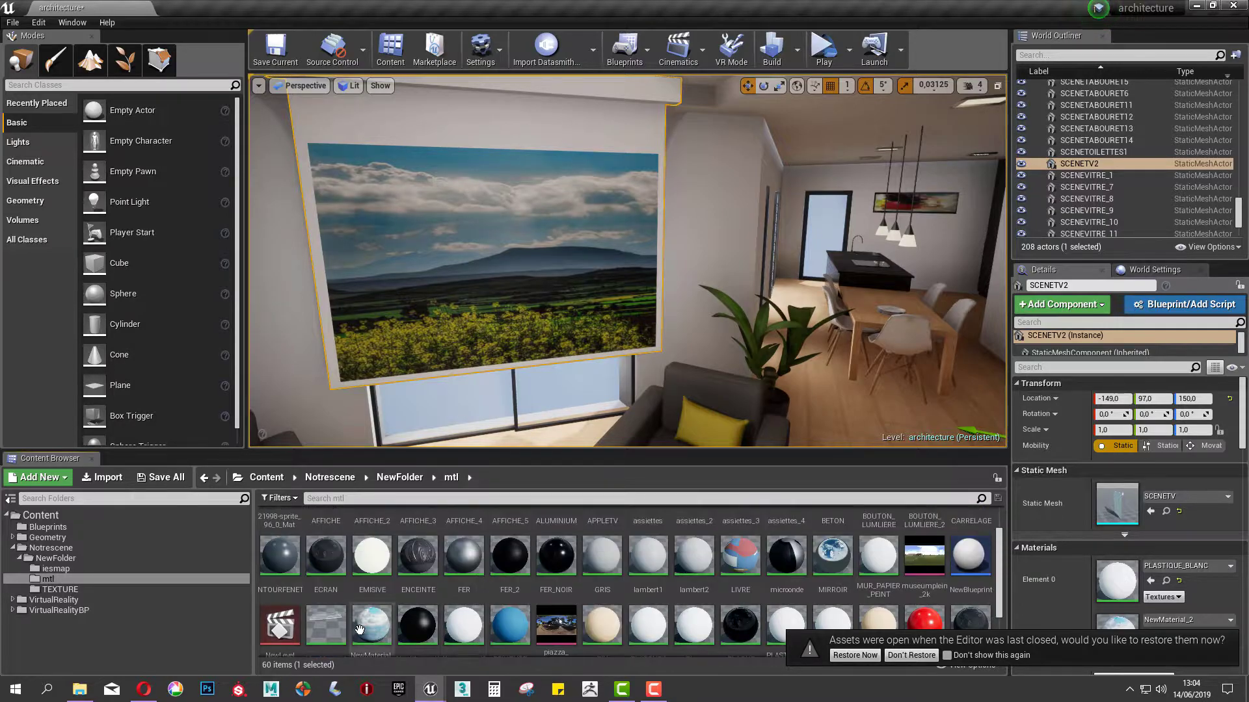
{"action": "left_click", "coordinate": [59, 589]}
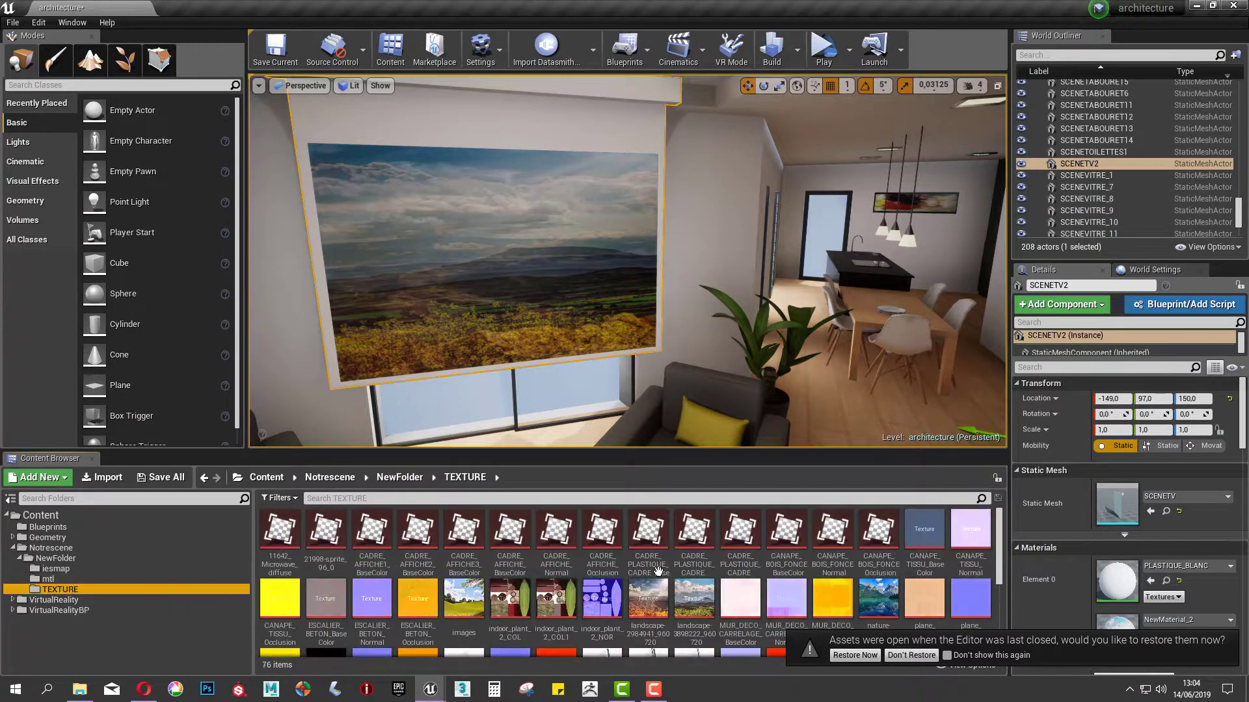
{"action": "left_click", "coordinate": [648, 601]}
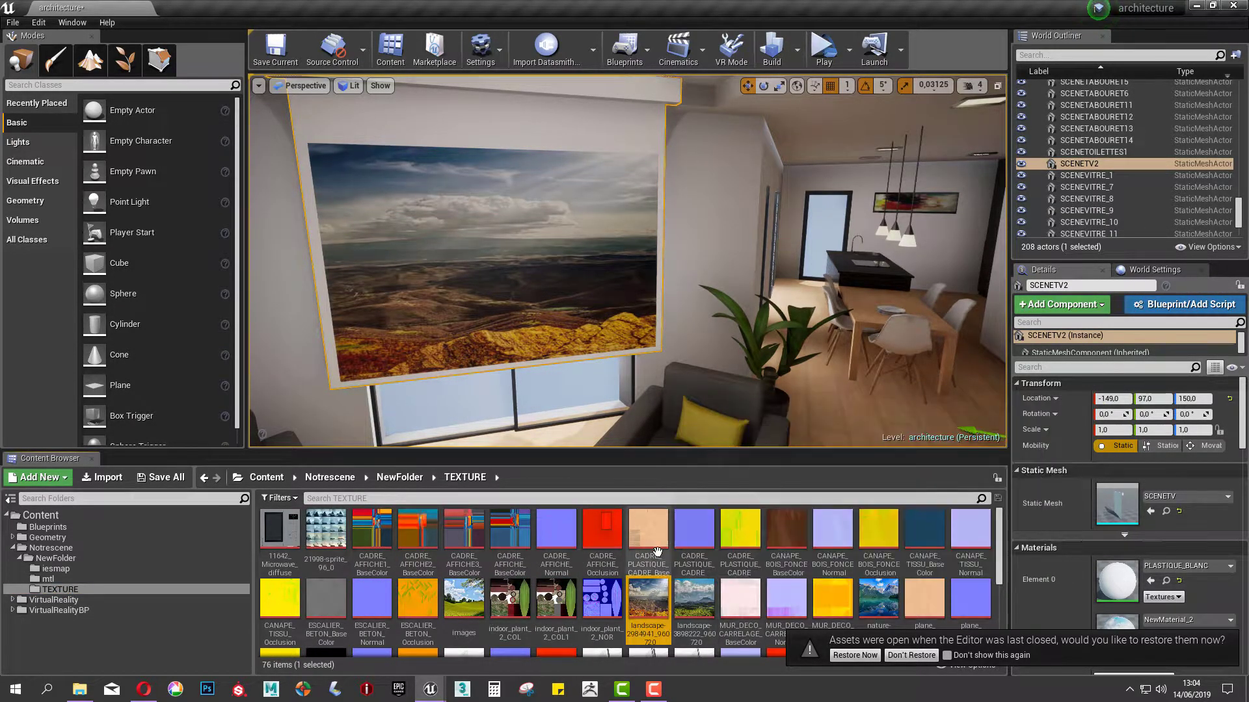
{"action": "left_click", "coordinate": [693, 600]}
{"action": "left_click", "coordinate": [657, 605]}
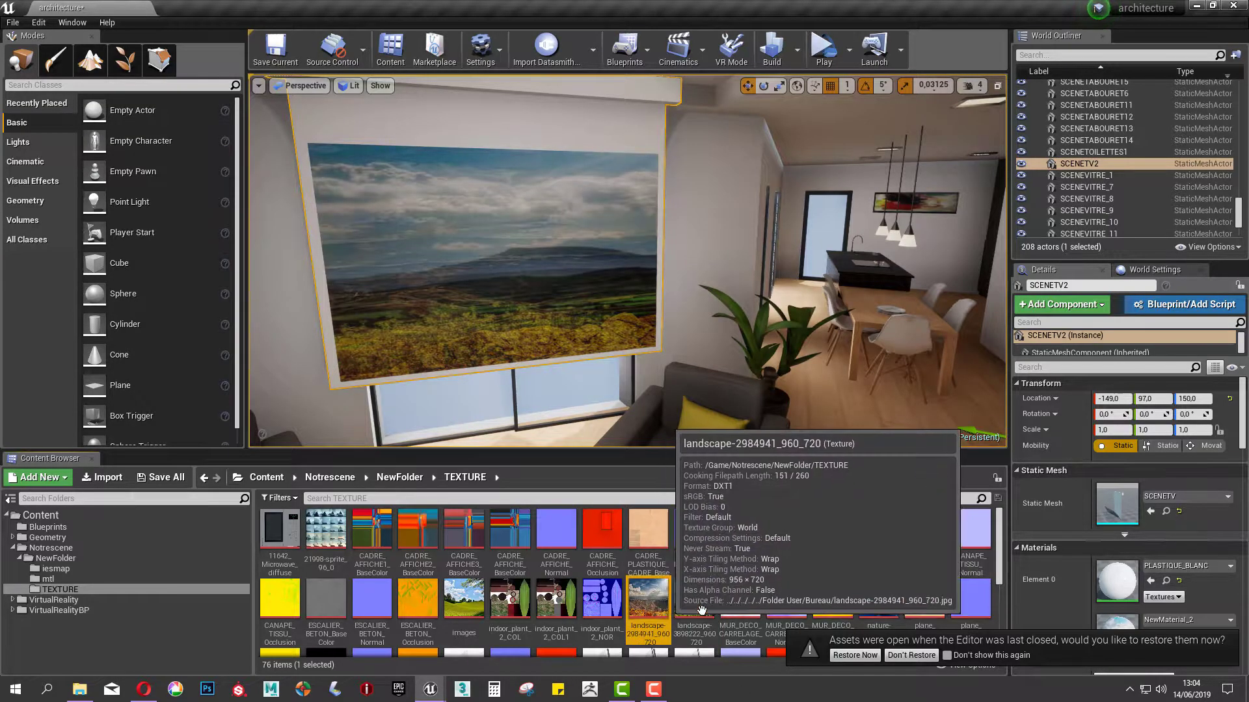
{"action": "scroll", "coordinate": [801, 601], "scroll_direction": "down", "scroll_amount": 1}
{"action": "left_click", "coordinate": [470, 588]}
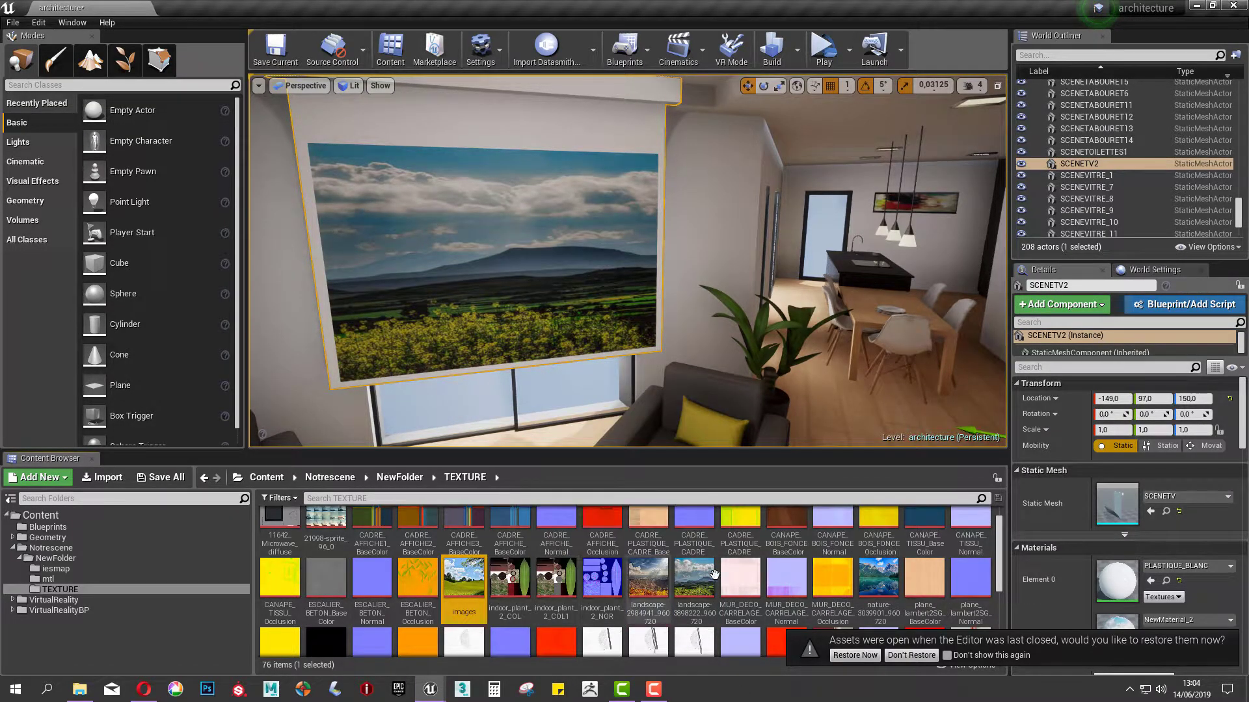
{"action": "left_click", "coordinate": [861, 586]}
{"action": "left_click", "coordinate": [470, 597], "text": "ctrl"}
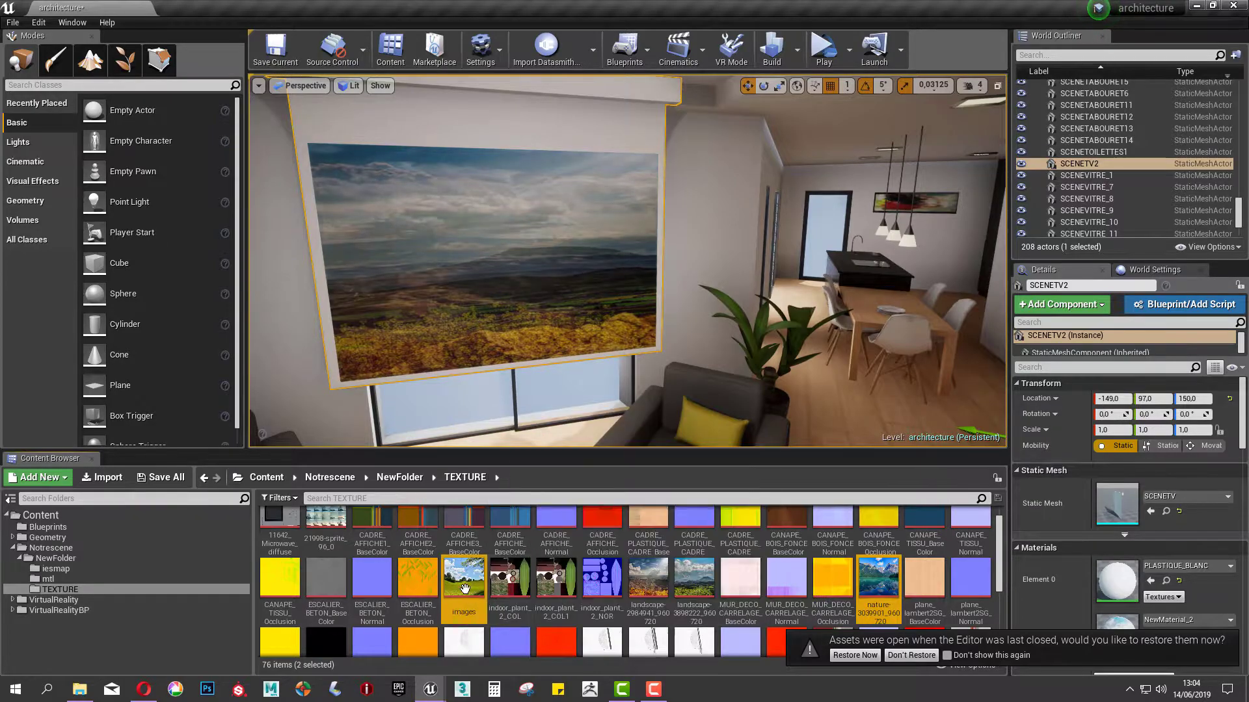
Add the images and nature-3039901_960_720 textures to the tv material graph as Texture Sample nodes
{"action": "key", "text": "alt+Tab"}
{"action": "left_click_drag", "start_coordinate": [670, 127], "coordinate": [436, 102]}
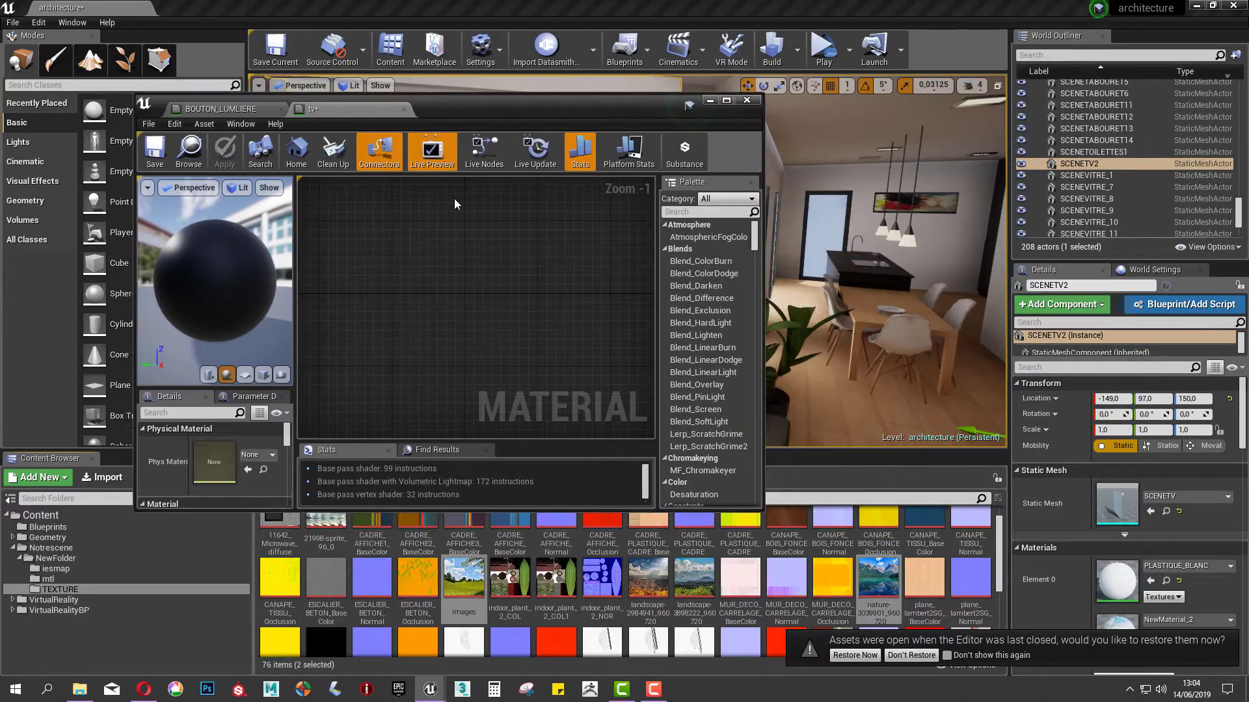
{"action": "left_click", "coordinate": [860, 589]}
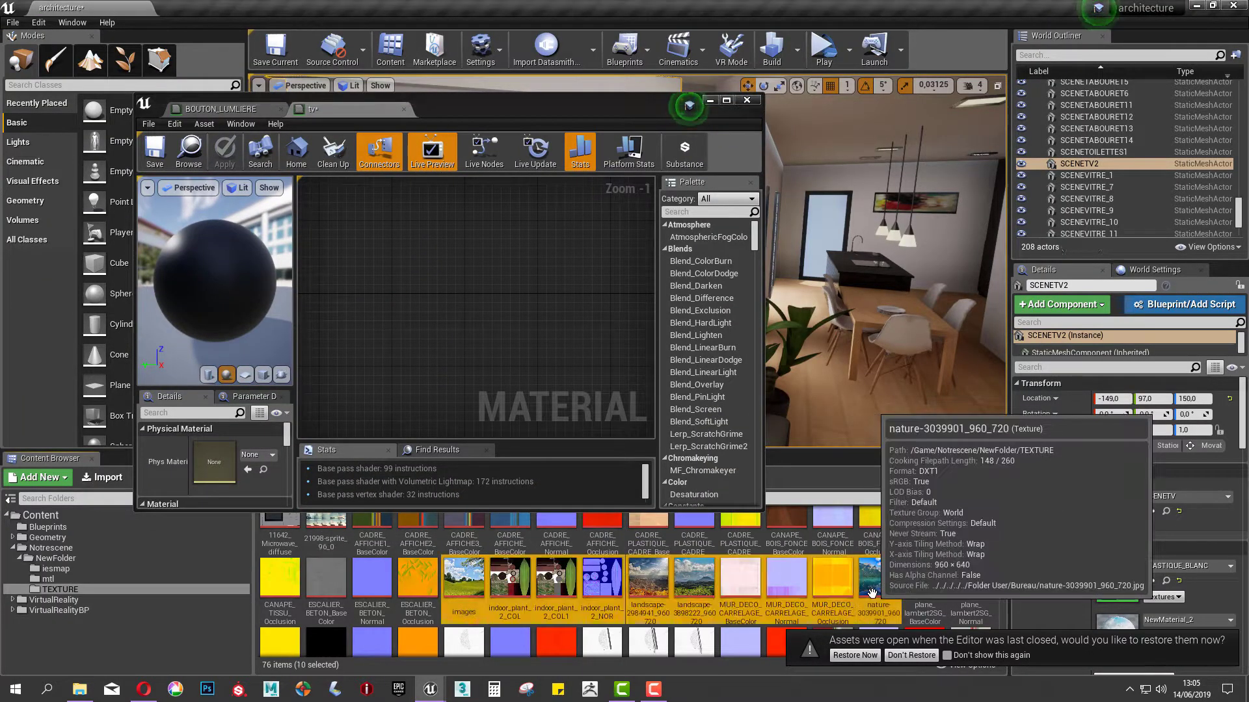
{"action": "left_click", "coordinate": [464, 582], "text": "ctrl"}
{"action": "left_click_drag", "start_coordinate": [464, 582], "coordinate": [496, 338]}
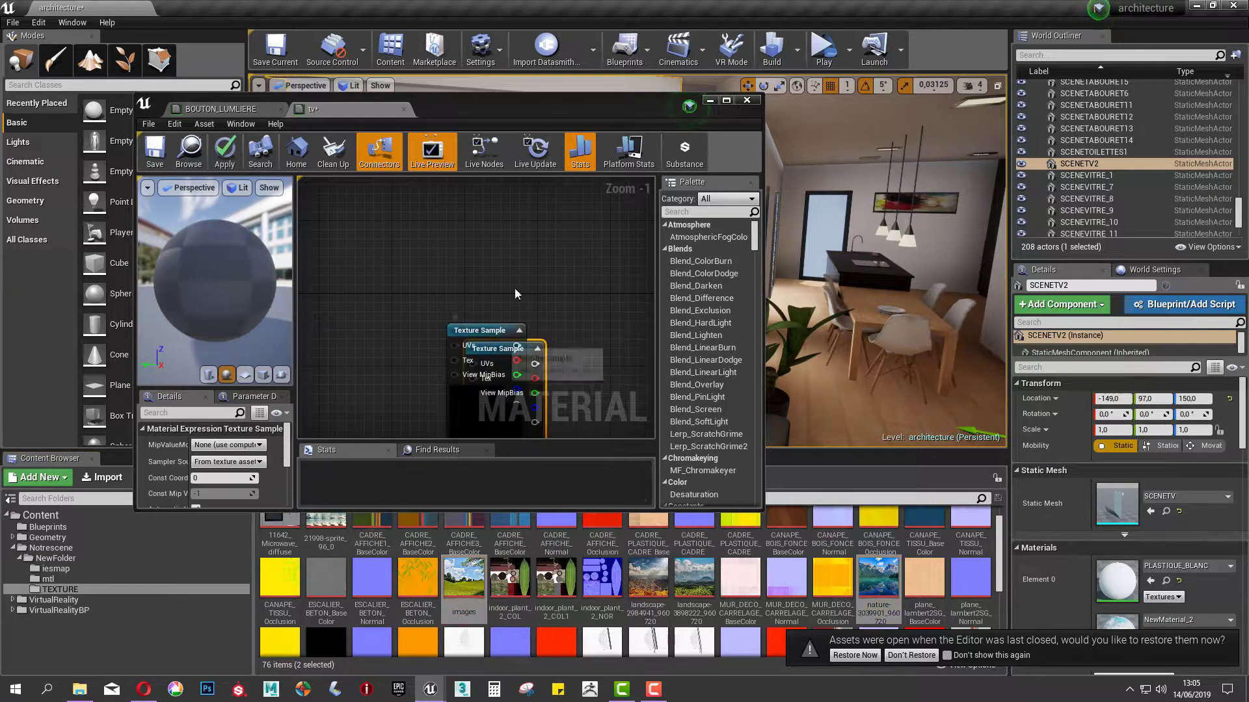
Maximize the material editor and spread the two overlapping Texture Sample nodes apart beside the tv material node
{"action": "left_click", "coordinate": [726, 101]}
{"action": "left_click_drag", "start_coordinate": [528, 243], "coordinate": [463, 182]}
{"action": "left_click_drag", "start_coordinate": [614, 294], "coordinate": [624, 128]}
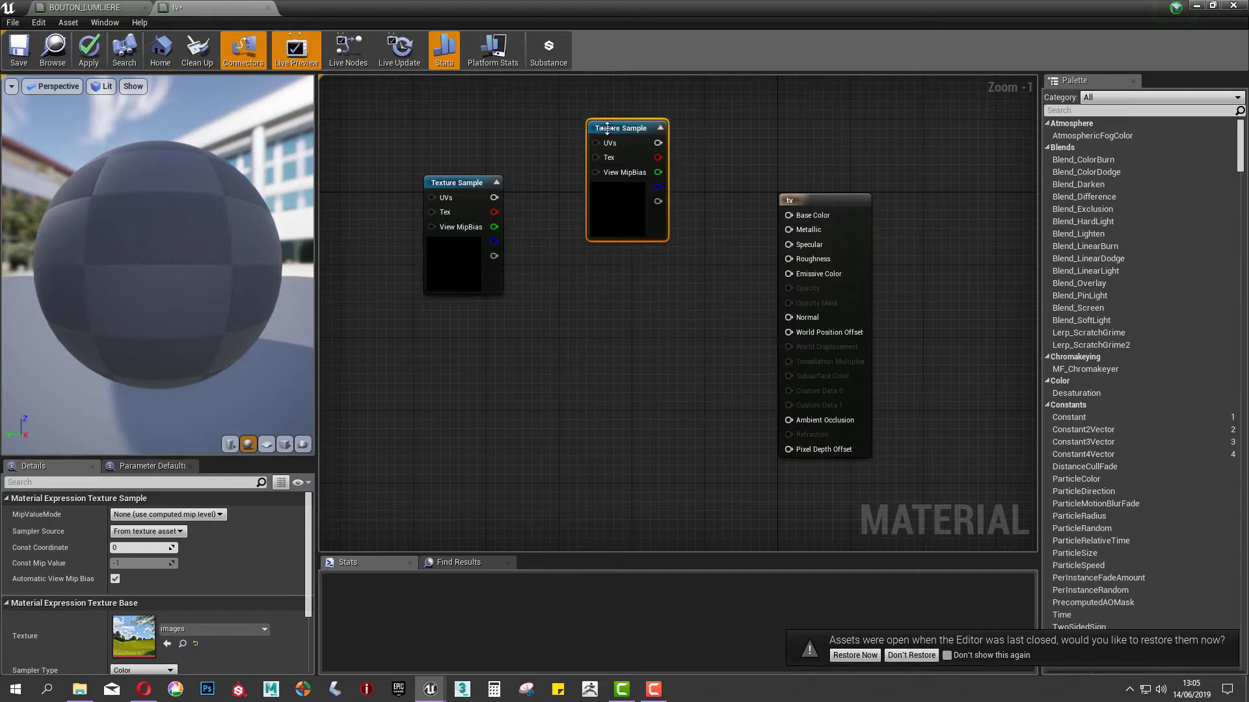
{"action": "left_click_drag", "start_coordinate": [464, 183], "coordinate": [455, 201]}
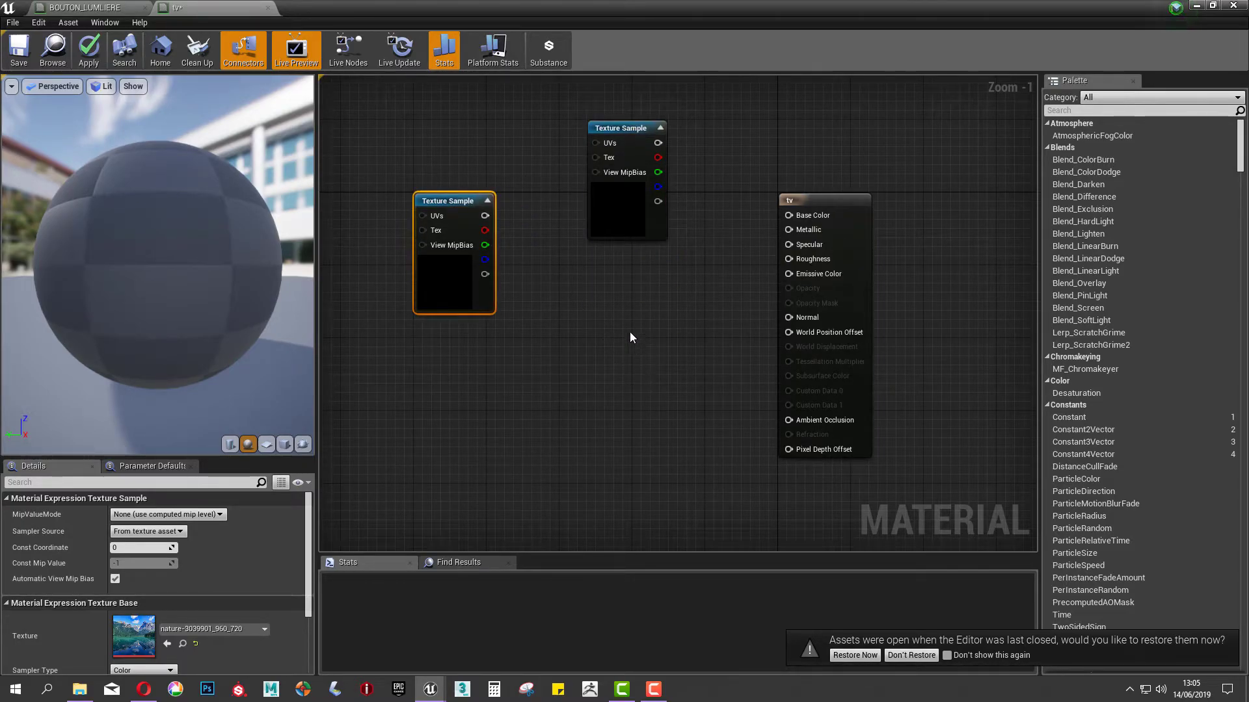
Add Multiply, Add and Time nodes to the graph below the Texture Samples
{"action": "left_click", "coordinate": [619, 365]}
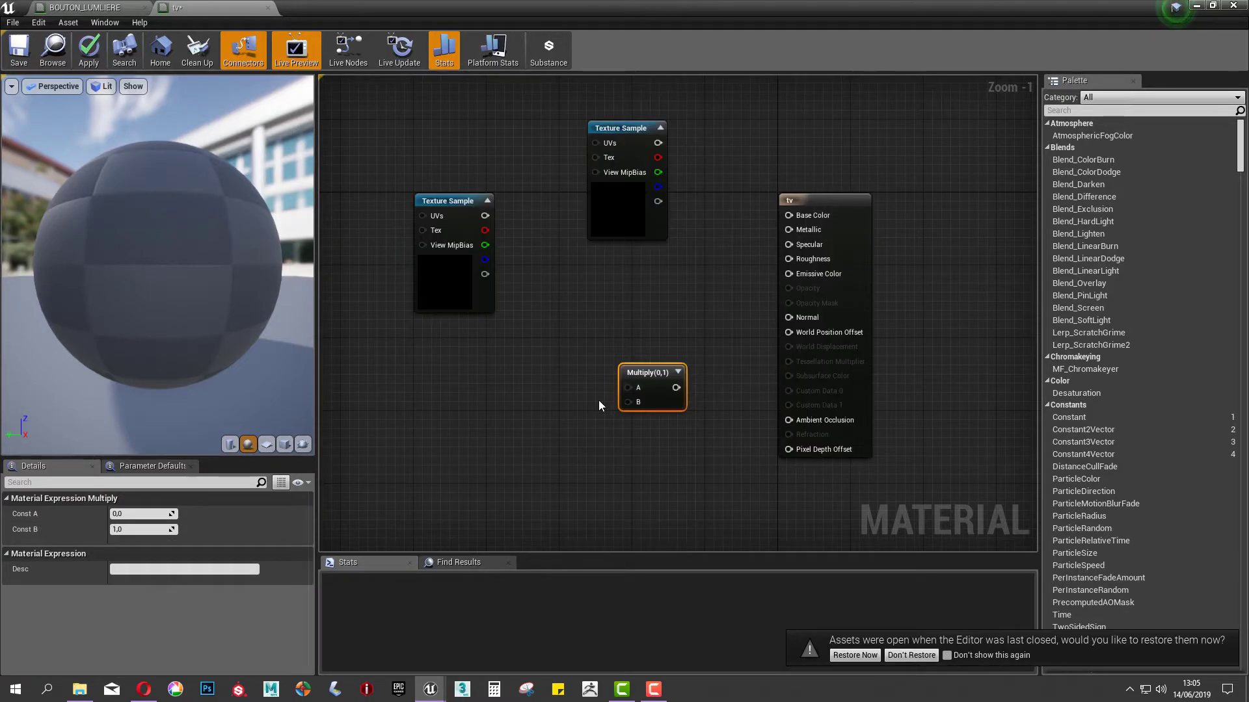
{"action": "left_click", "coordinate": [541, 416]}
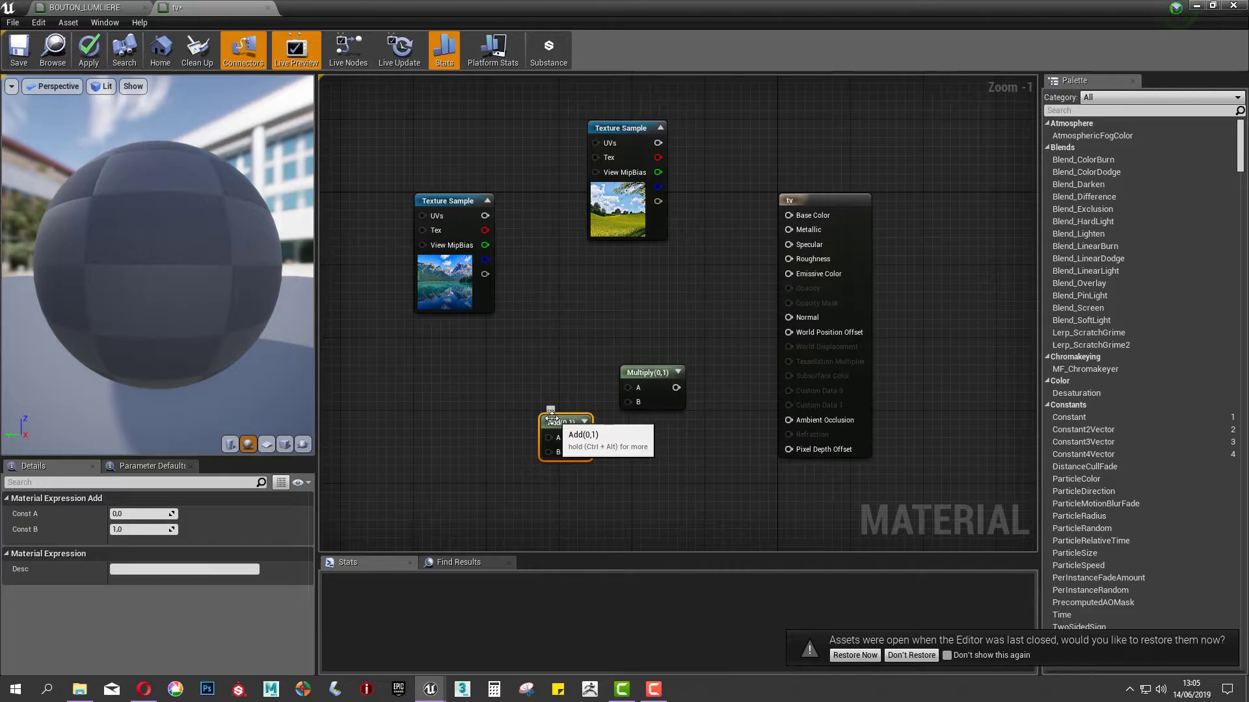
{"action": "left_click", "coordinate": [1069, 110]}
{"action": "type", "text": "time"}
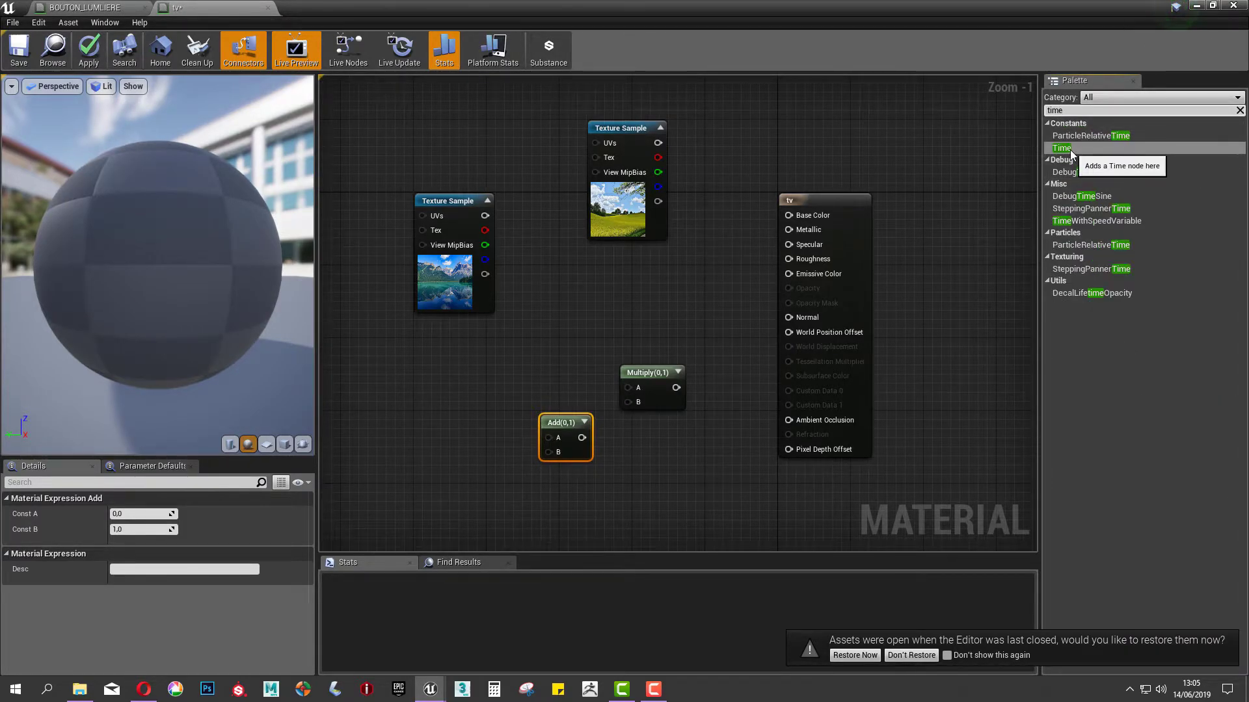
{"action": "left_click_drag", "start_coordinate": [1070, 150], "coordinate": [380, 468]}
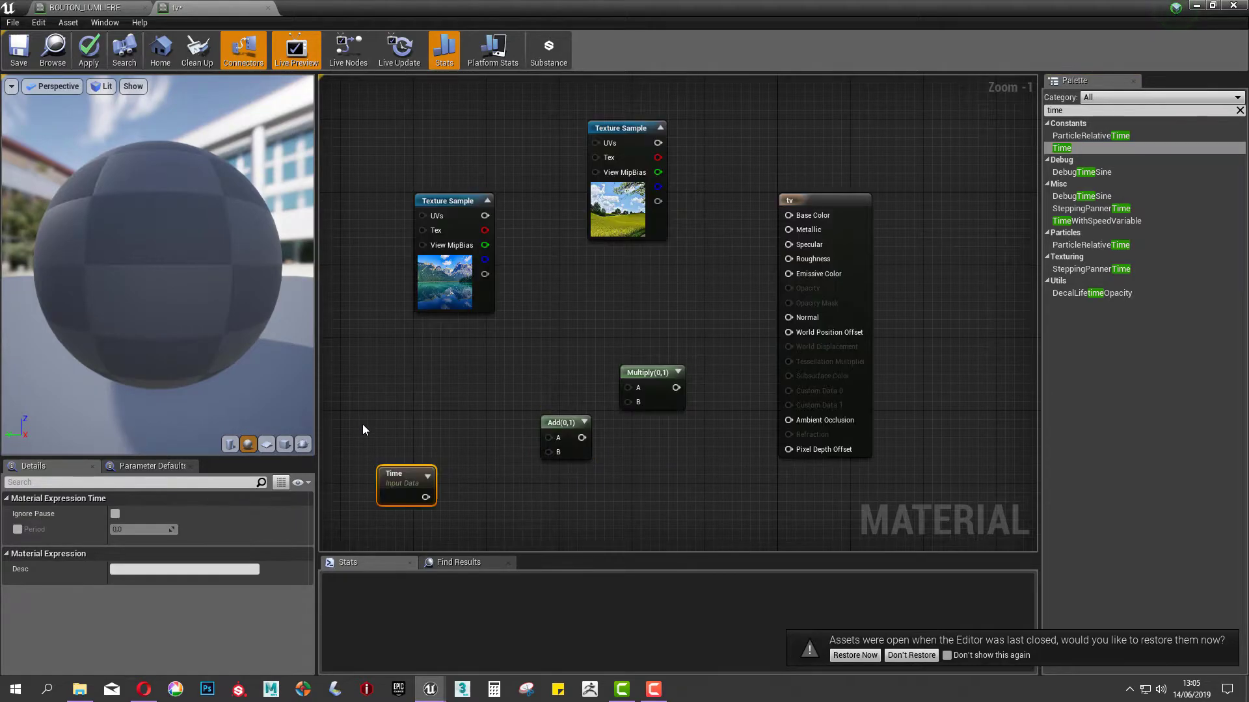
Find the Sine expression and place it beside the Add node, above Time
{"action": "double_click", "coordinate": [1073, 107]}
{"action": "type", "text": "sine"}
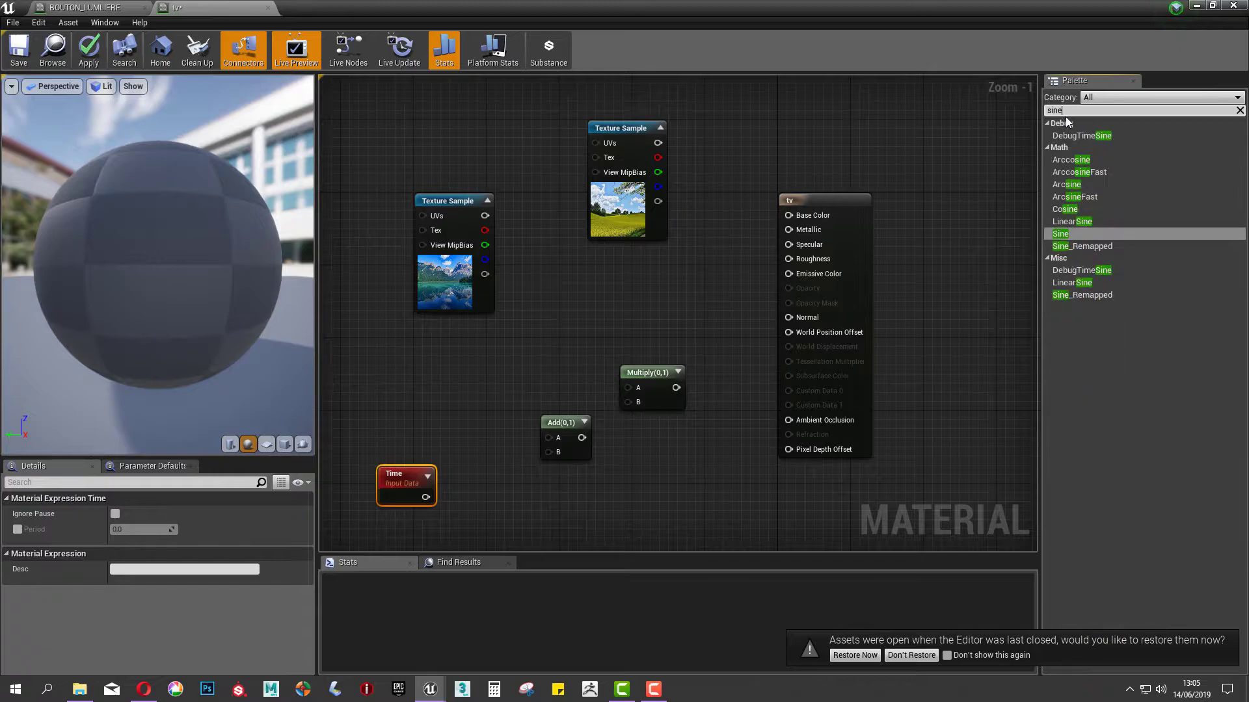
{"action": "left_click_drag", "start_coordinate": [1060, 233], "coordinate": [478, 416]}
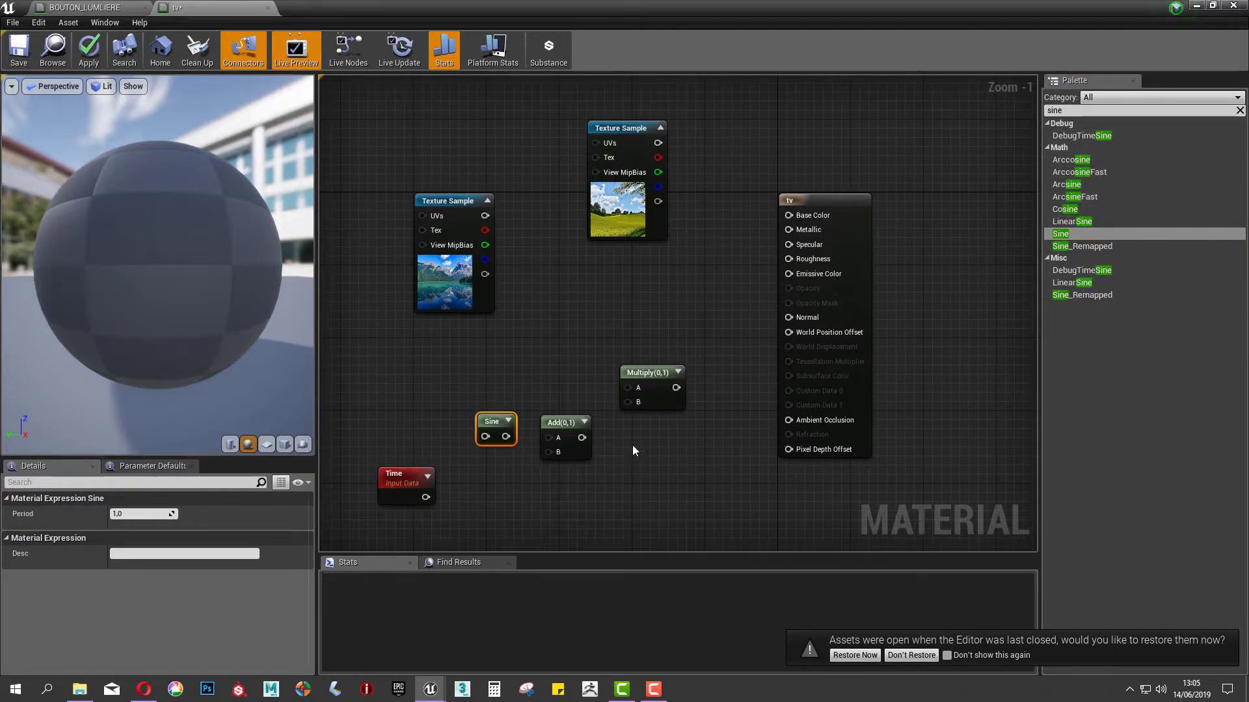
Add a Lerp (LinearInterpolate) node between the Texture Samples and the tv material node
{"action": "left_click", "coordinate": [1058, 114]}
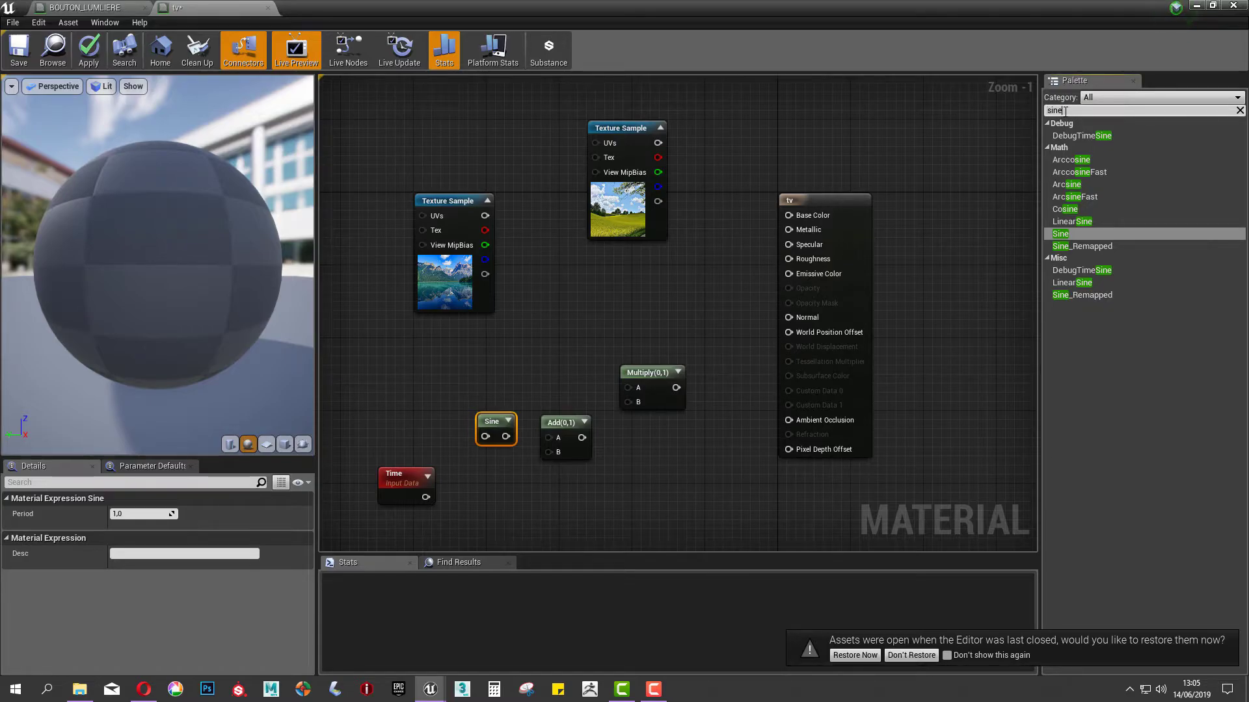
{"action": "type", "text": "lerp"}
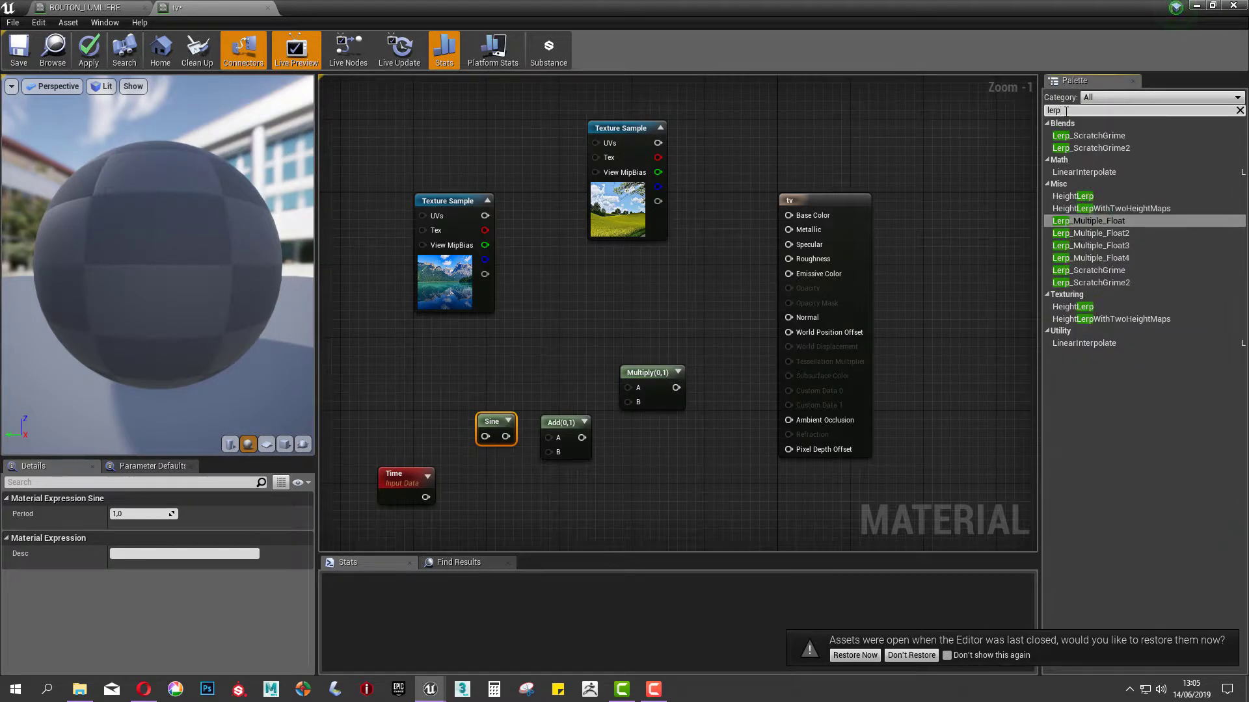
{"action": "left_click", "coordinate": [694, 276]}
{"action": "key", "text": "BackSpace"}
{"action": "key", "text": "BackSpace"}
{"action": "key", "text": "BackSpace"}
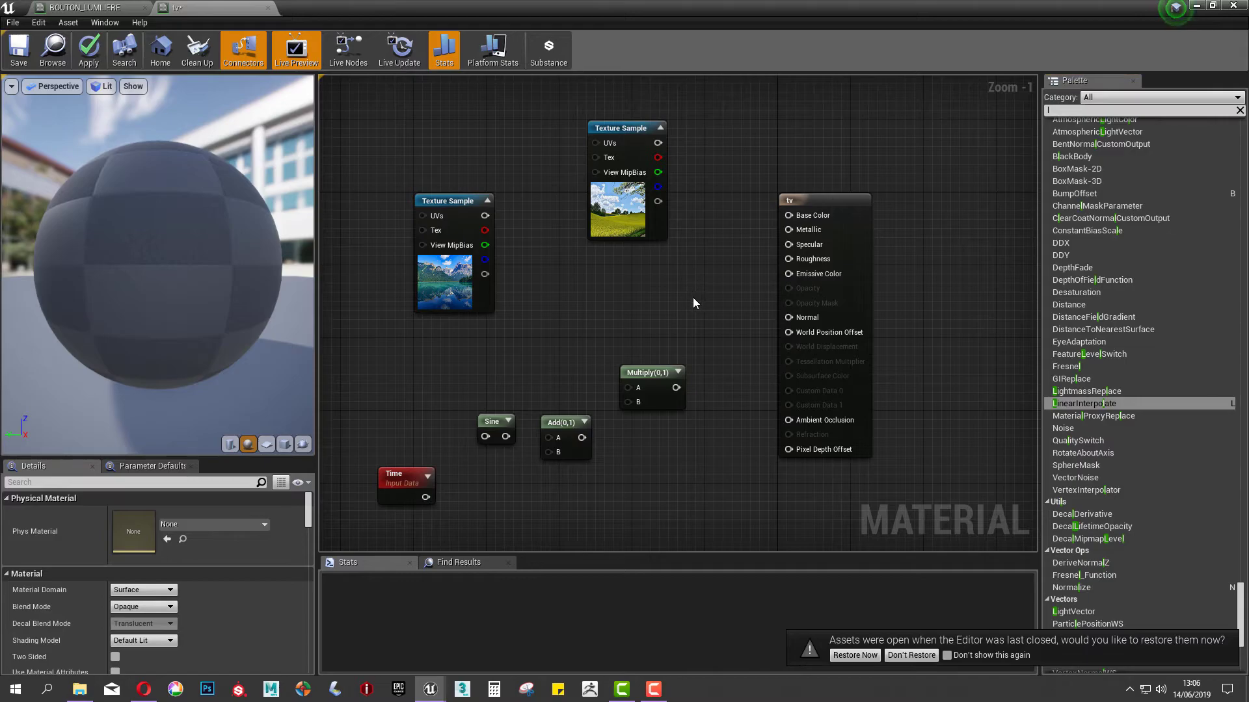
{"action": "left_click", "coordinate": [694, 292]}
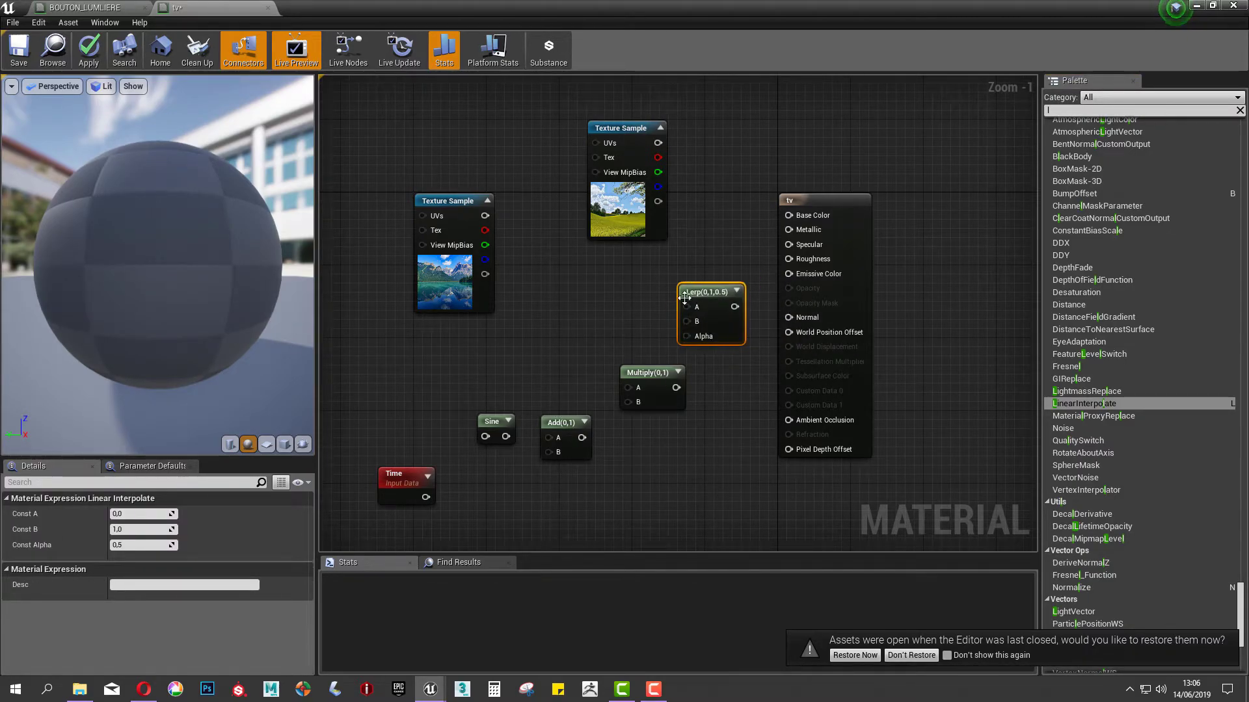
Connect the images texture's color output to Lerp A and the nature texture's color output to Lerp B
{"action": "left_click_drag", "start_coordinate": [630, 196], "coordinate": [595, 195]}
{"action": "left_click_drag", "start_coordinate": [622, 143], "coordinate": [691, 310]}
{"action": "left_click_drag", "start_coordinate": [484, 215], "coordinate": [712, 273]}
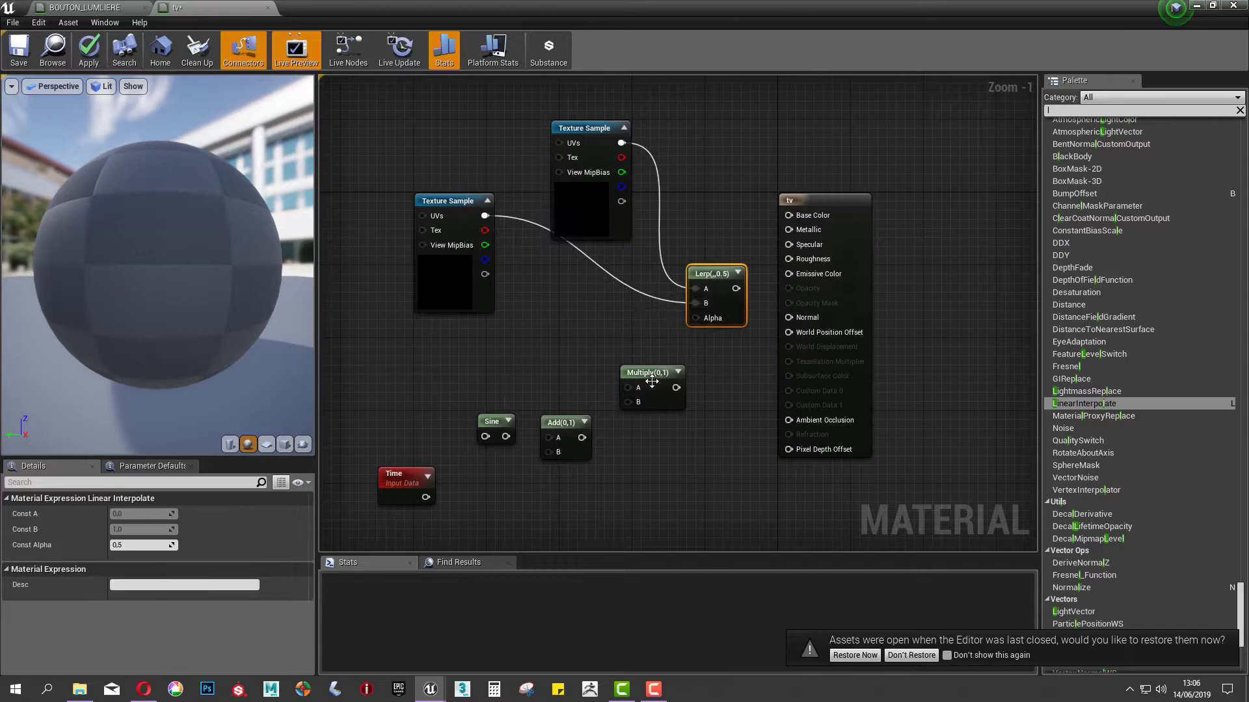
Reposition the Multiply and Add nodes so Add follows Multiply, and connect the Add output to Lerp Alpha
{"action": "left_click_drag", "start_coordinate": [621, 373], "coordinate": [550, 355]}
{"action": "left_click_drag", "start_coordinate": [565, 423], "coordinate": [650, 365]}
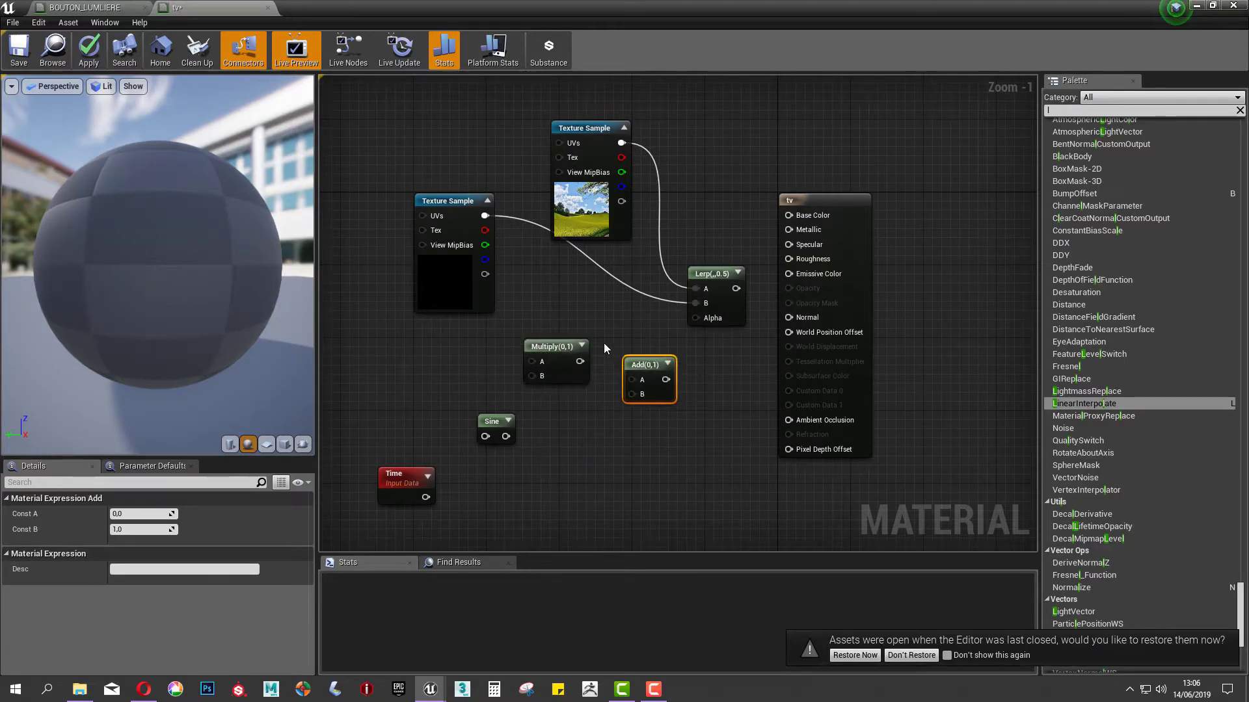
{"action": "left_click_drag", "start_coordinate": [561, 352], "coordinate": [572, 399]}
{"action": "left_click_drag", "start_coordinate": [665, 380], "coordinate": [695, 318]}
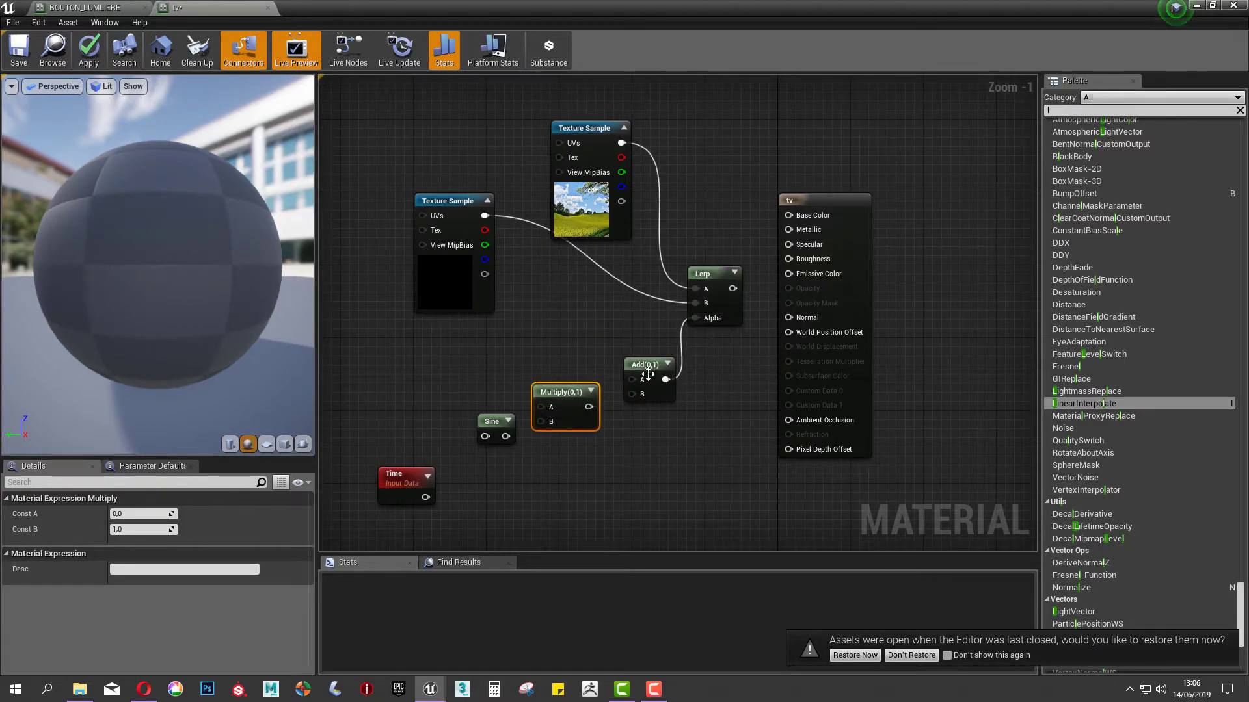
Chain Time through Sine and Multiply's A input into Add's A input, and connect the Lerp output to Base Color
{"action": "left_click_drag", "start_coordinate": [640, 398], "coordinate": [631, 370]}
{"action": "left_click_drag", "start_coordinate": [371, 440], "coordinate": [500, 501]}
{"action": "left_click_drag", "start_coordinate": [488, 429], "coordinate": [459, 455]}
{"action": "left_click", "coordinate": [457, 401]}
{"action": "left_click_drag", "start_coordinate": [389, 478], "coordinate": [622, 353]}
{"action": "left_click_drag", "start_coordinate": [566, 420], "coordinate": [548, 420]}
{"action": "left_click_drag", "start_coordinate": [733, 288], "coordinate": [789, 215]}
{"action": "left_click_drag", "start_coordinate": [701, 281], "coordinate": [701, 272]}
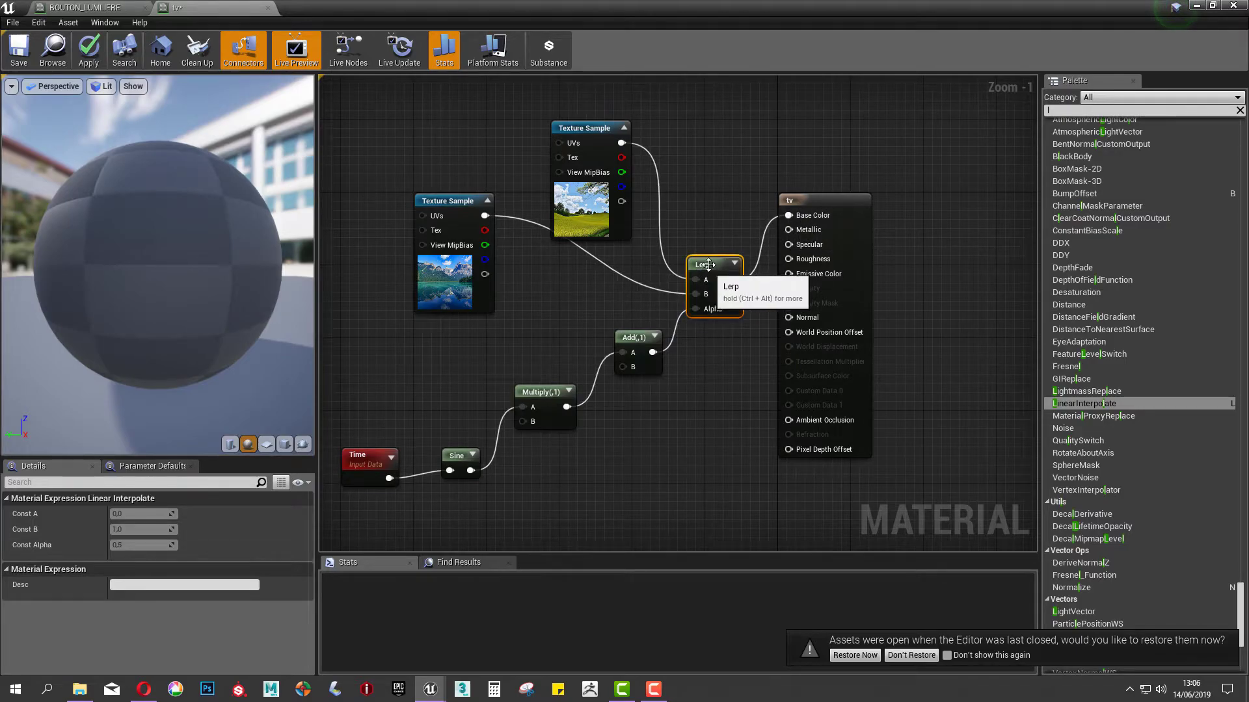
Set the Multiply node's Const B to 0.5
{"action": "left_click", "coordinate": [546, 397]}
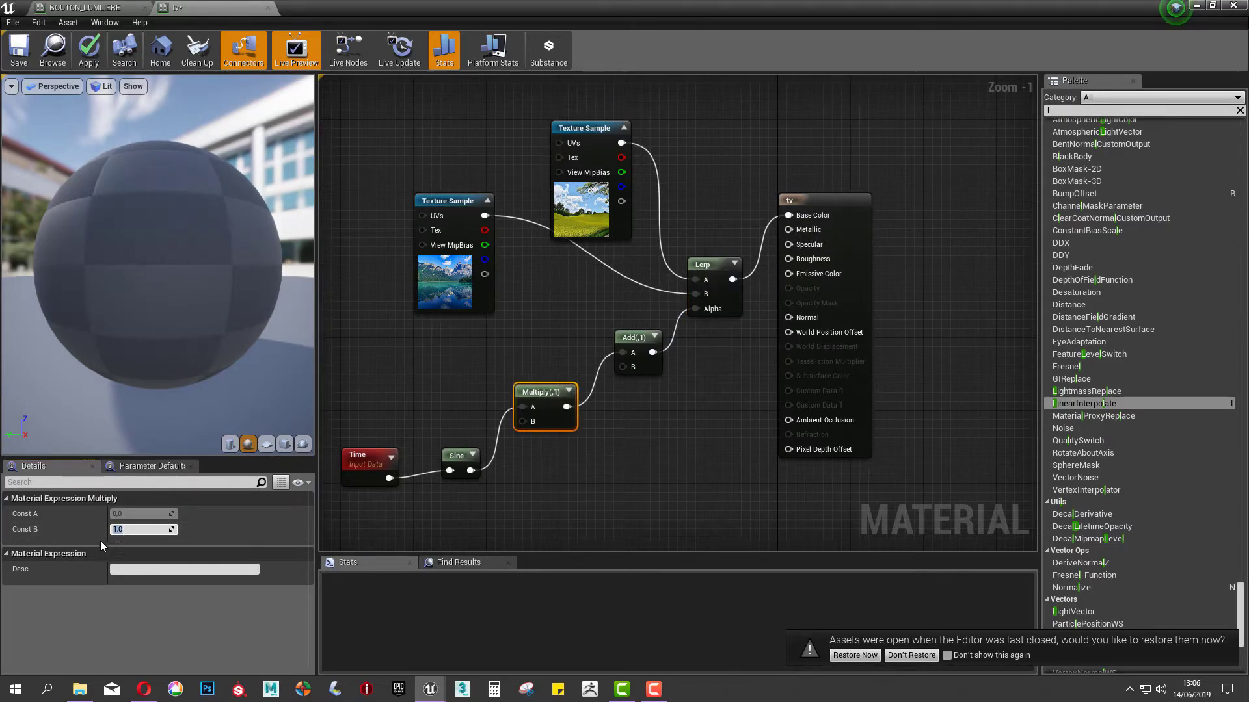
{"action": "left_click", "coordinate": [143, 530]}
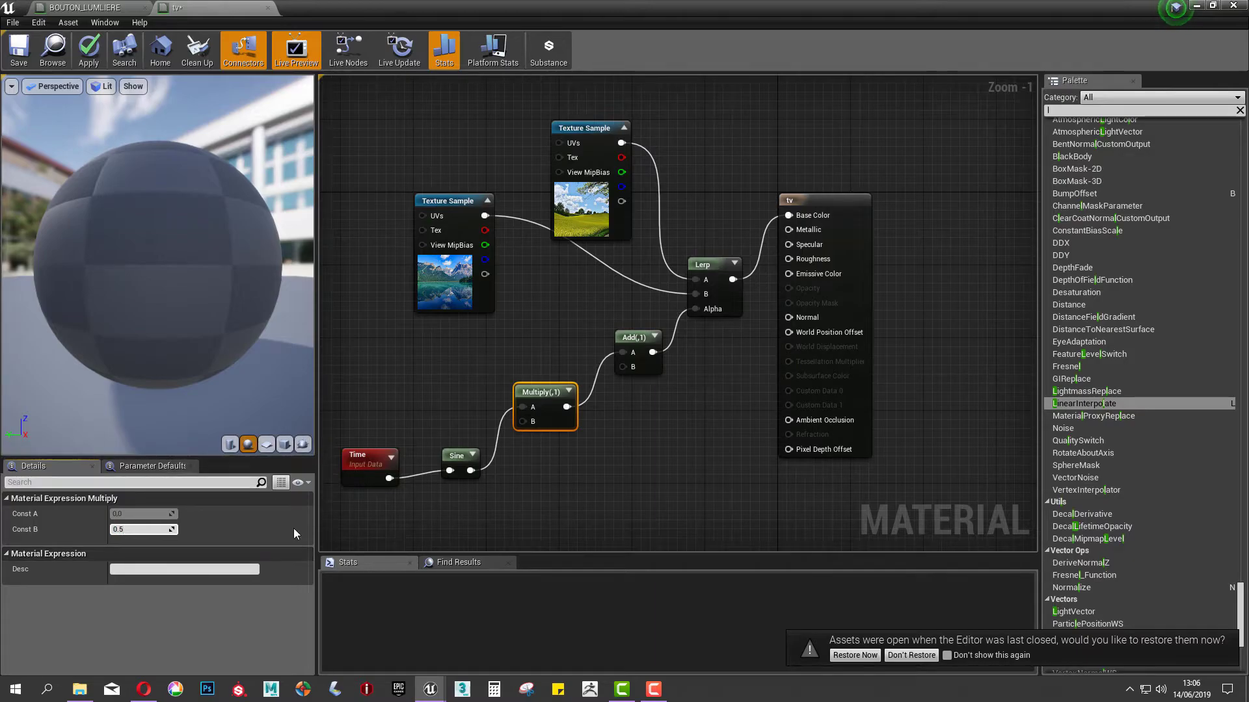
{"action": "left_click", "coordinate": [392, 492]}
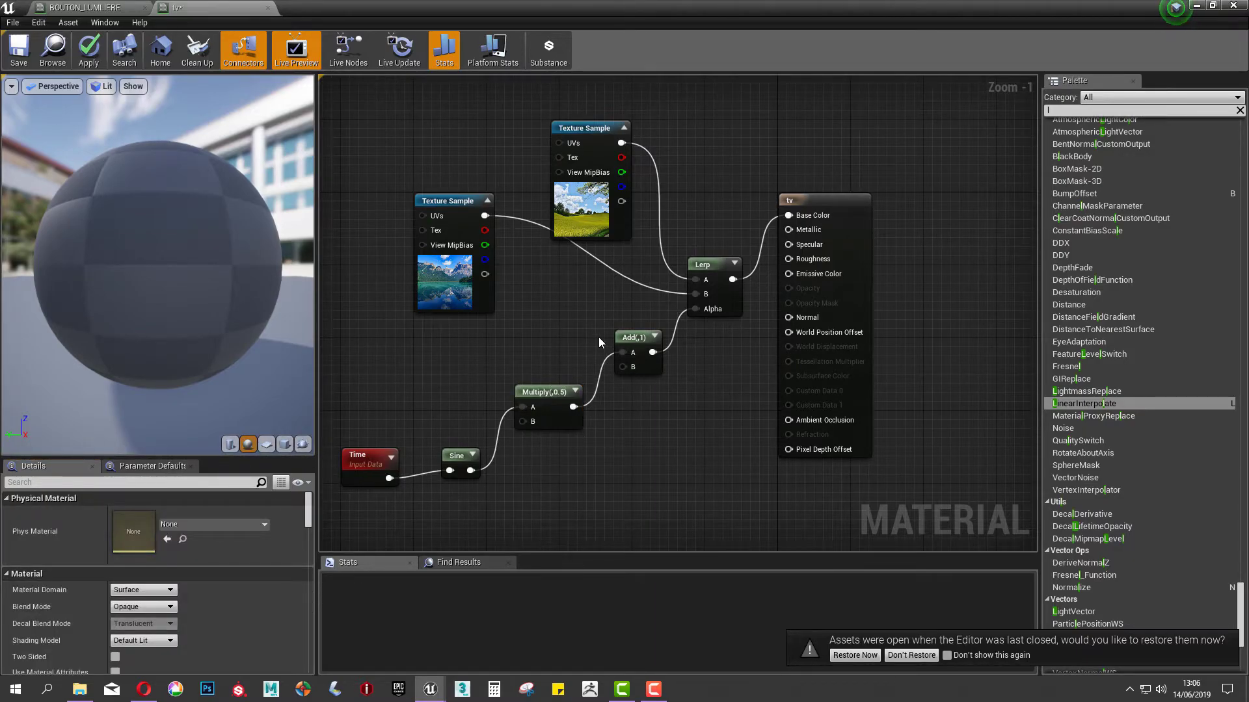
Set the Add node's Const B to 0.5 and apply the material changes to check the fade on the preview sphere
{"action": "left_click", "coordinate": [632, 339]}
{"action": "left_click", "coordinate": [127, 531]}
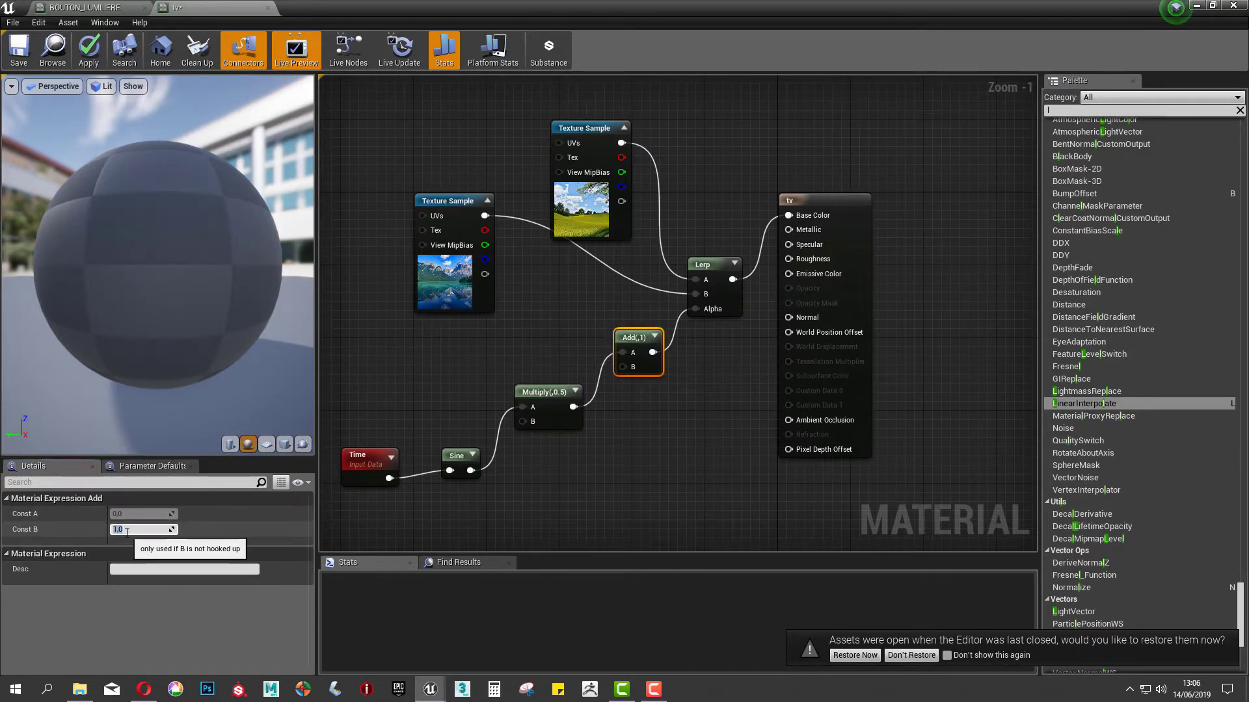
{"action": "key", "text": "Return"}
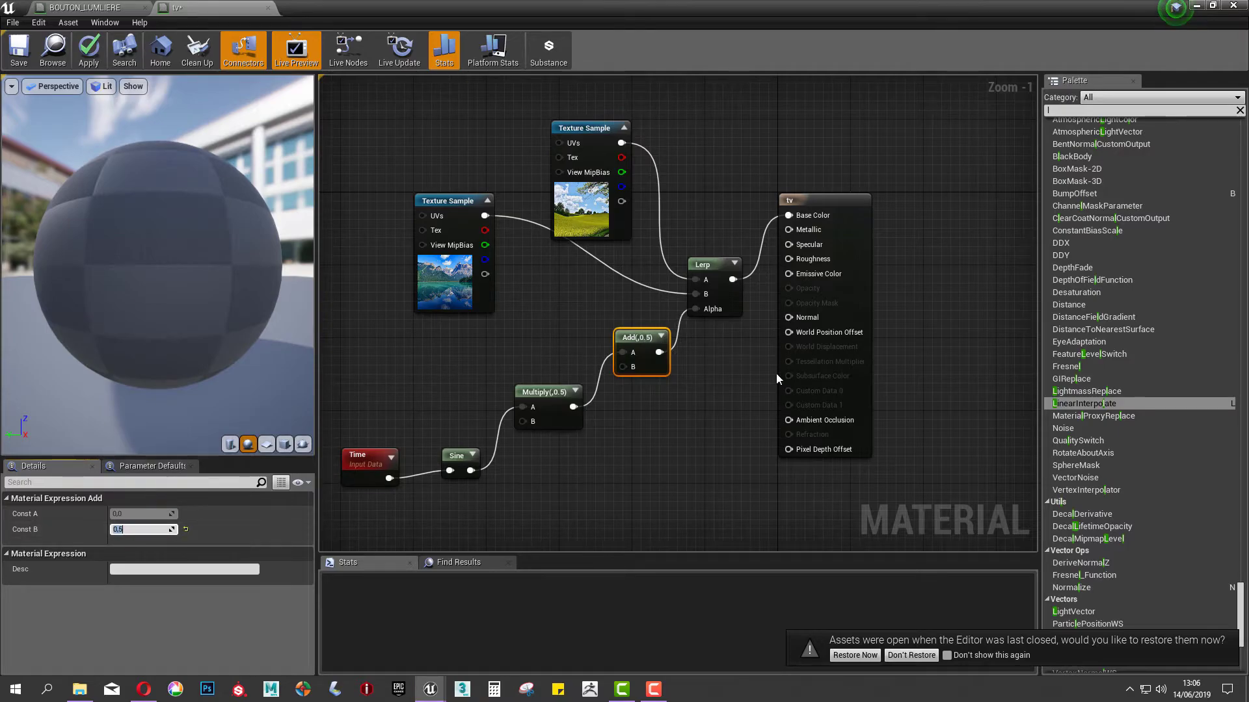
{"action": "left_click", "coordinate": [713, 404]}
{"action": "key", "text": "F9"}
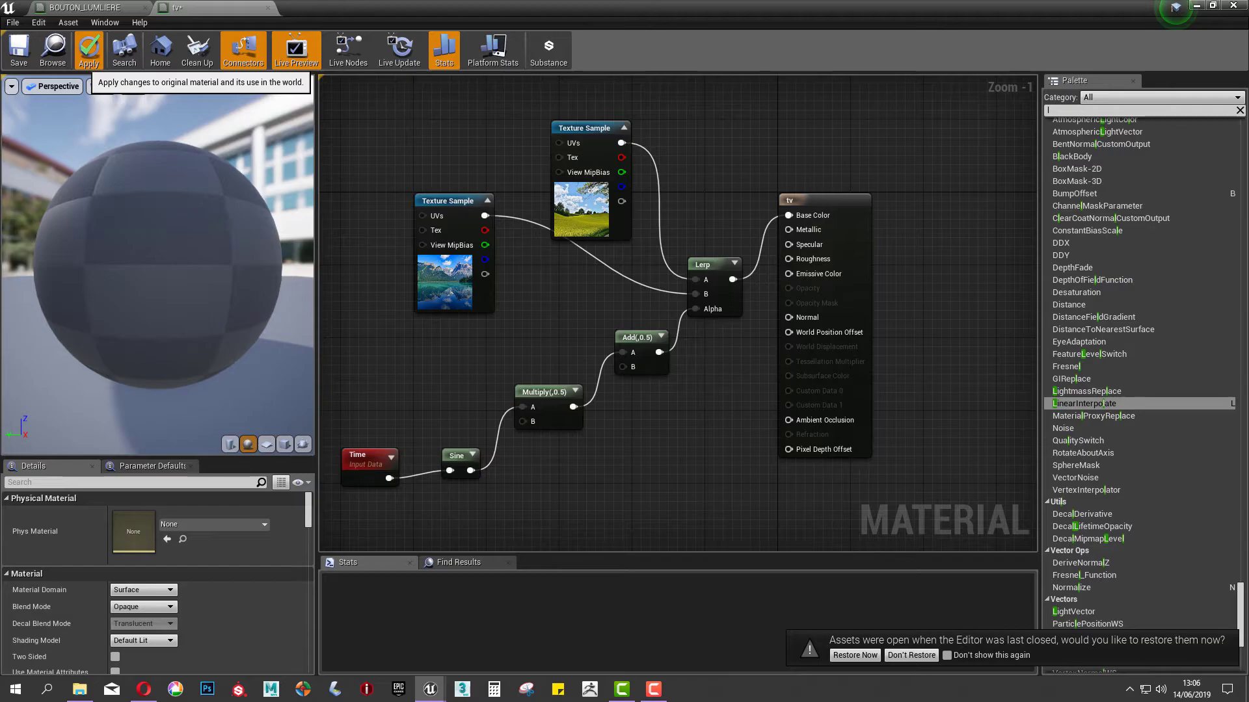
{"action": "left_click", "coordinate": [88, 50]}
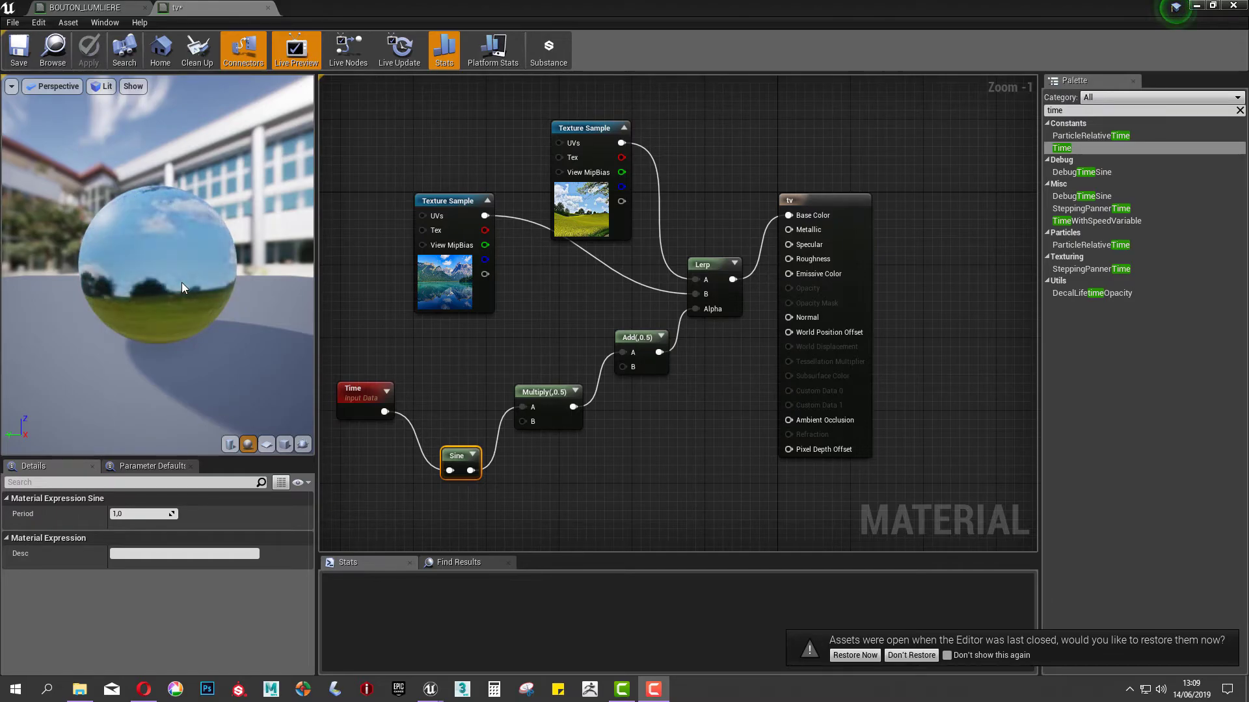
{"action": "left_click_drag", "start_coordinate": [161, 291], "coordinate": [181, 252]}
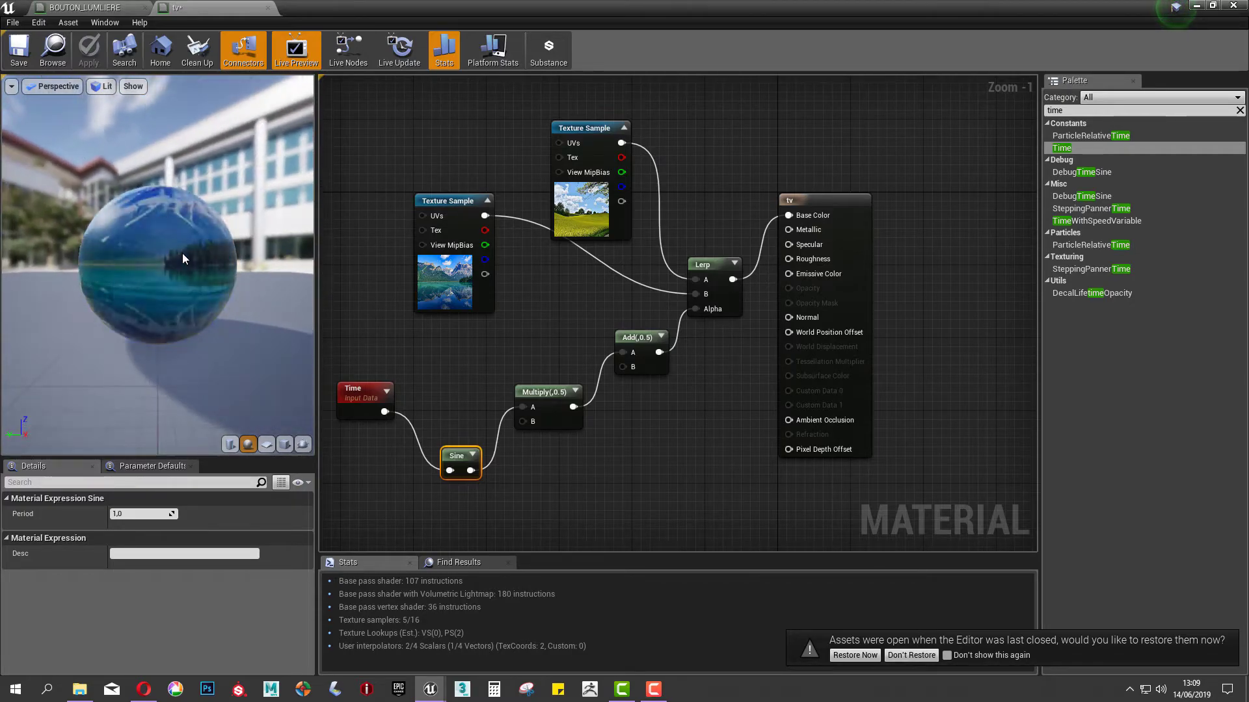
Align the Time node beside Sine, set the Sine node's period to 5, and apply the material changes
{"action": "left_click_drag", "start_coordinate": [352, 393], "coordinate": [365, 450]}
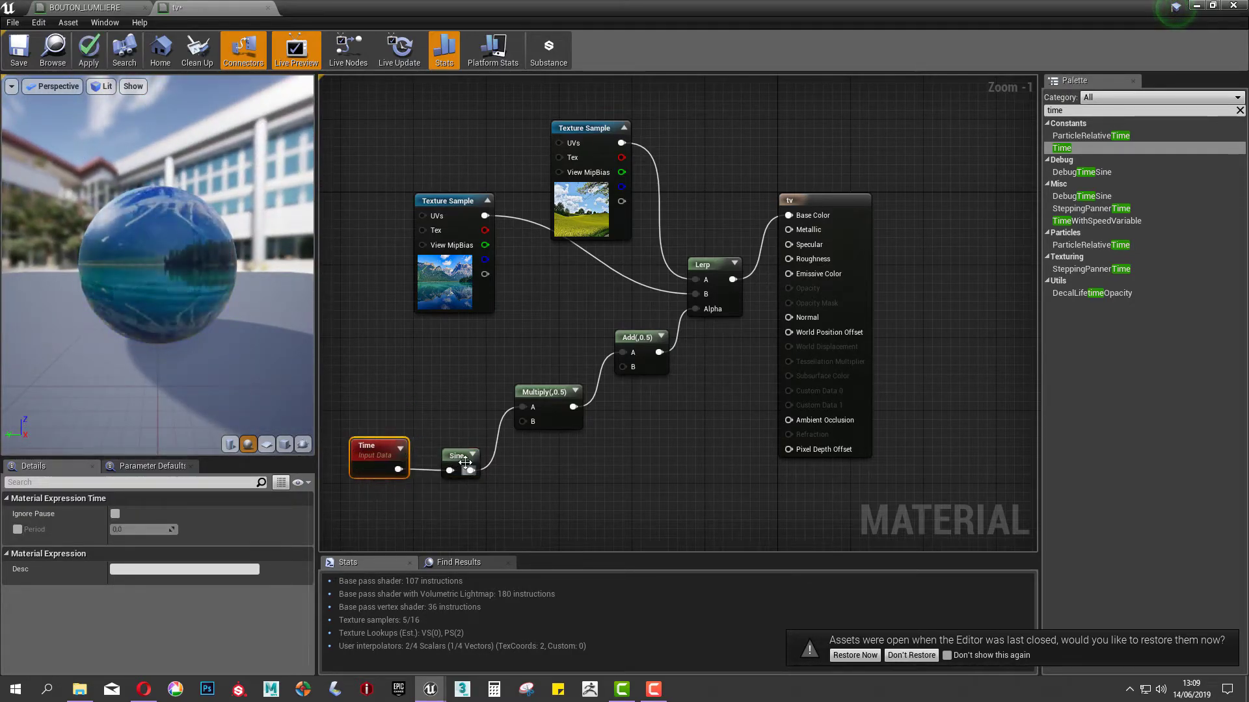
{"action": "left_click", "coordinate": [116, 517]}
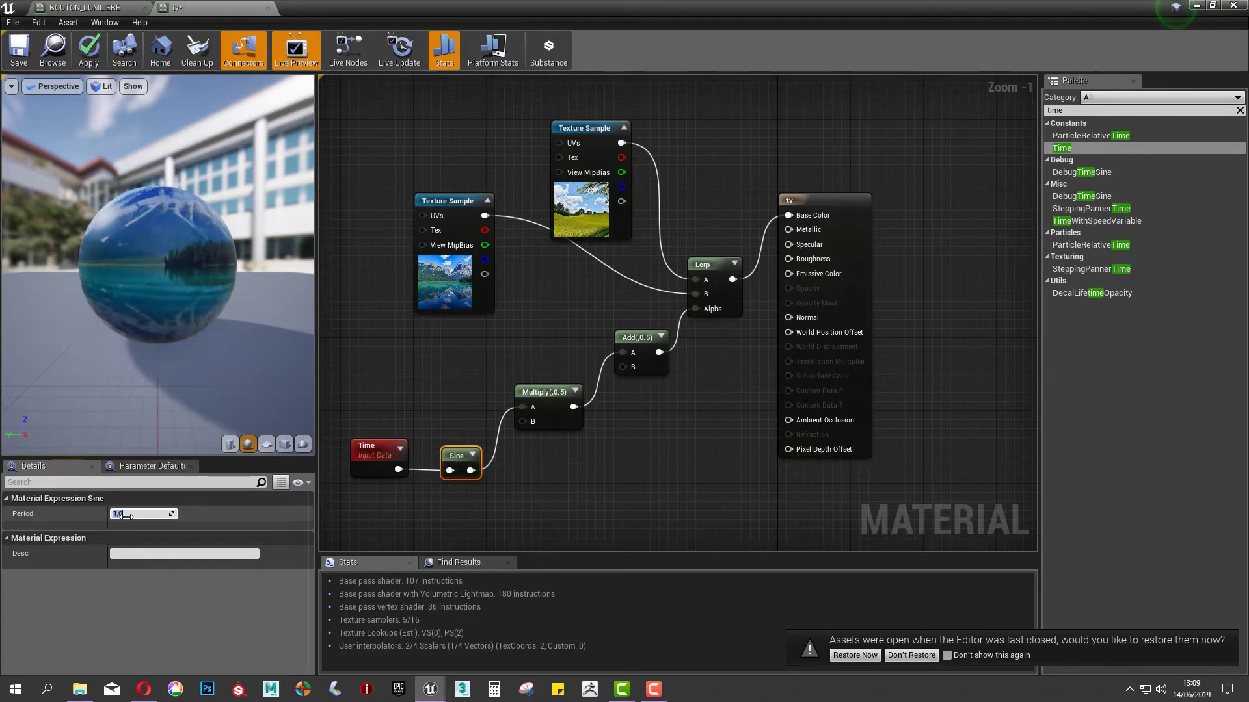
{"action": "type", "text": "5"}
{"action": "key", "text": "Return"}
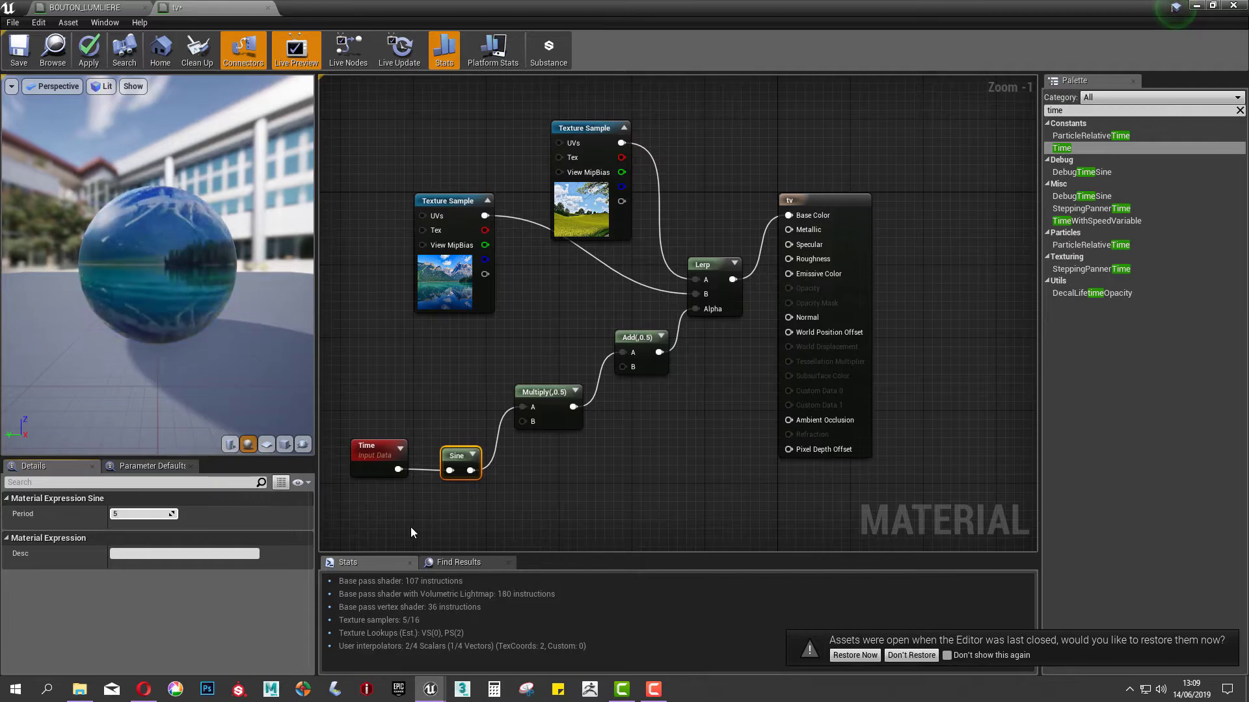
{"action": "left_click", "coordinate": [89, 51]}
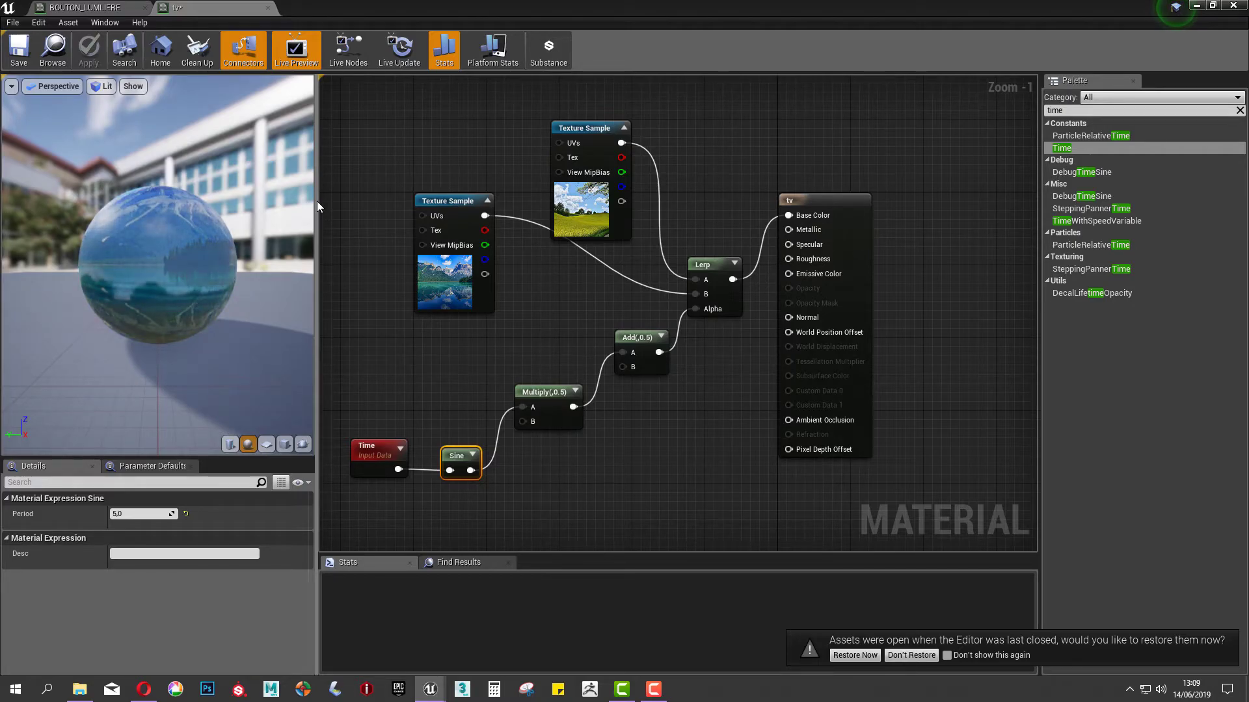
Review the Multiply and Add node constants and the slower fade on the preview sphere, and save the tv material
{"action": "left_click", "coordinate": [544, 392]}
{"action": "left_click", "coordinate": [628, 363]}
{"action": "left_click", "coordinate": [550, 400]}
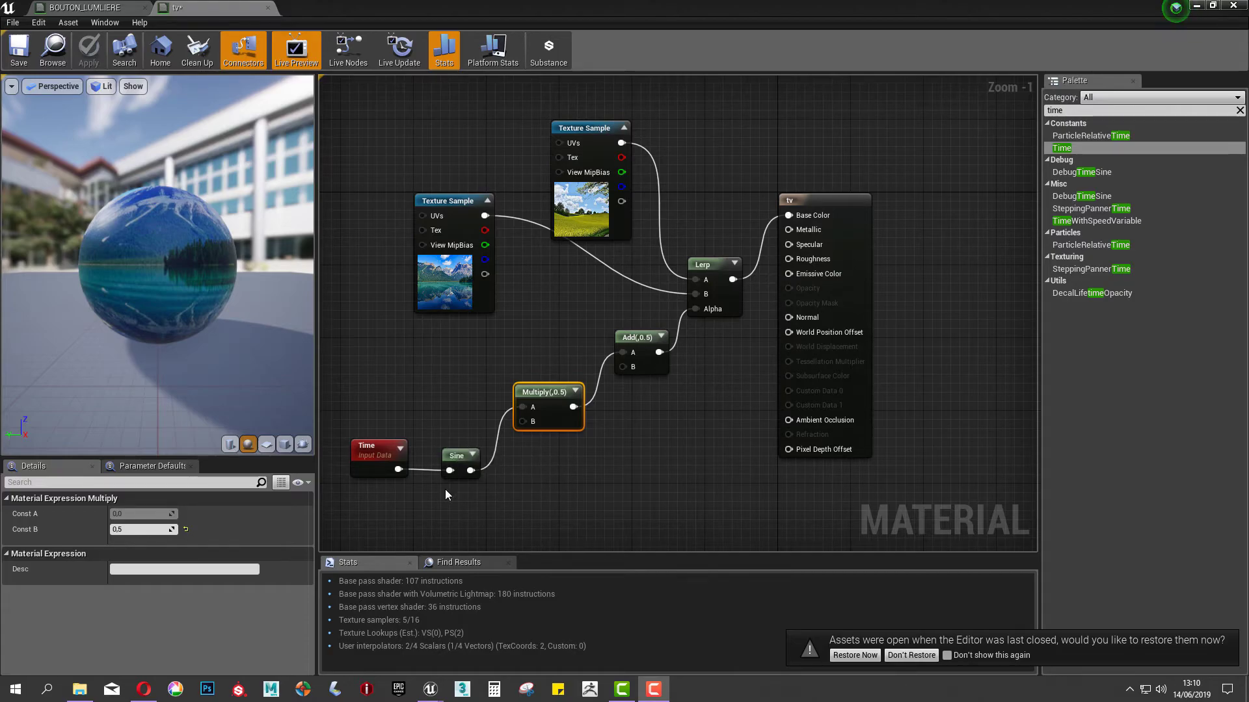
{"action": "left_click", "coordinate": [152, 275]}
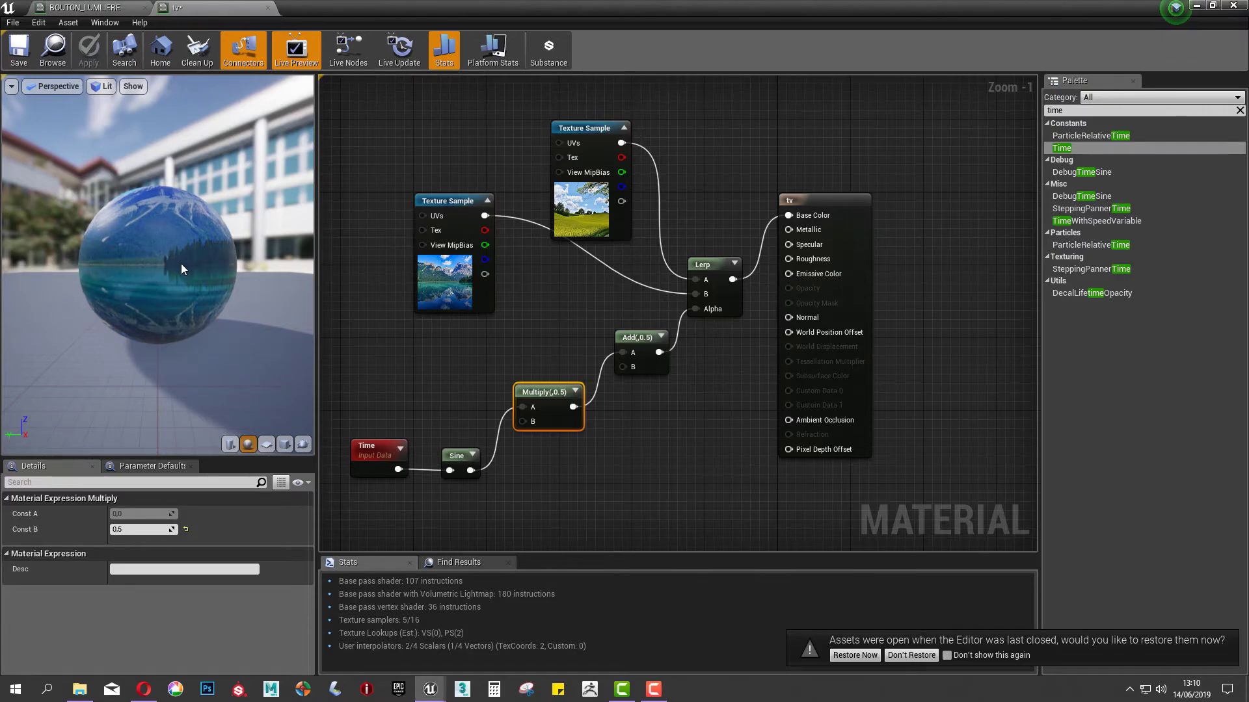
{"action": "left_click_drag", "start_coordinate": [181, 263], "coordinate": [177, 273]}
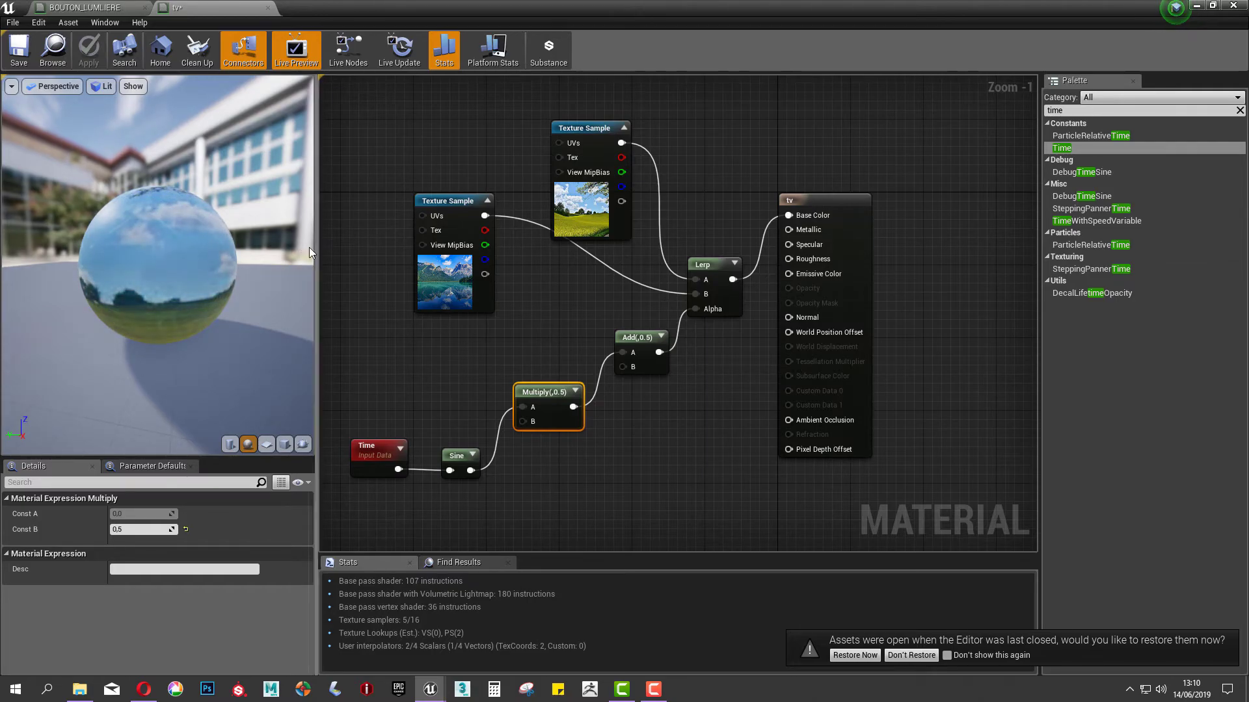
{"action": "left_click", "coordinate": [17, 59]}
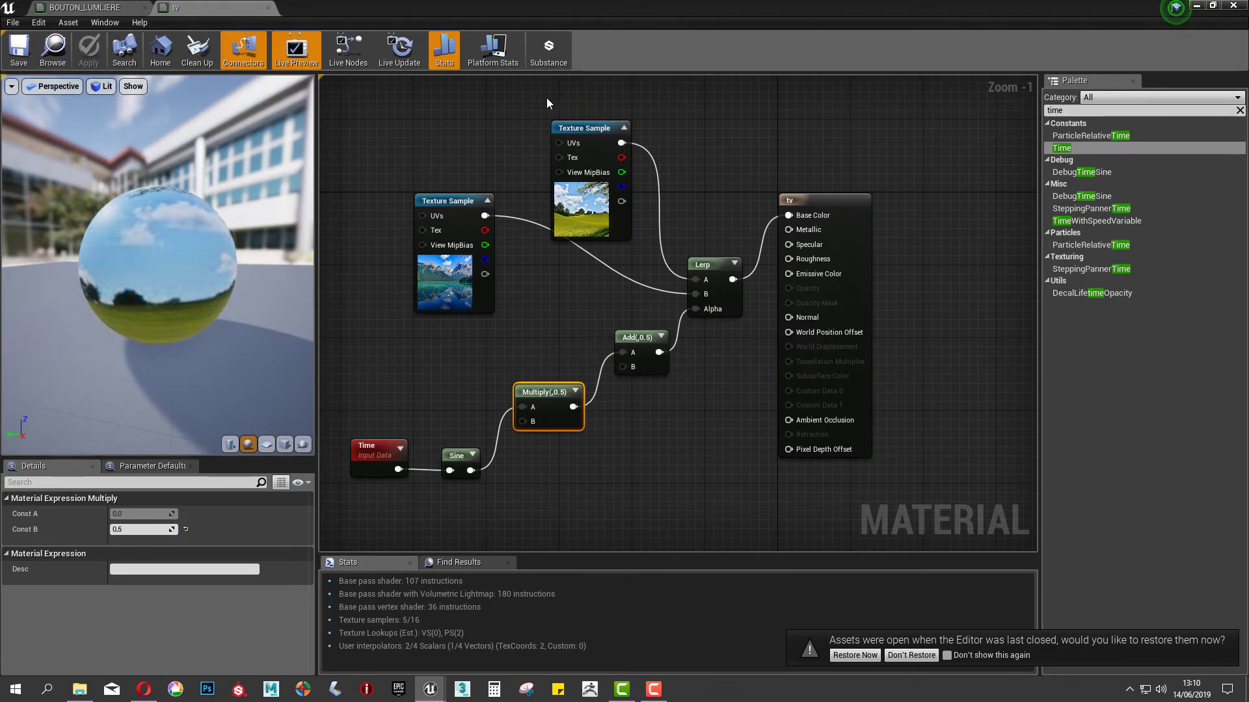
Return to the architecture level, assign the tv material from the mtl folder to the SCENETV2 screen surface, and check its animated fade
{"action": "left_click", "coordinate": [1195, 5]}
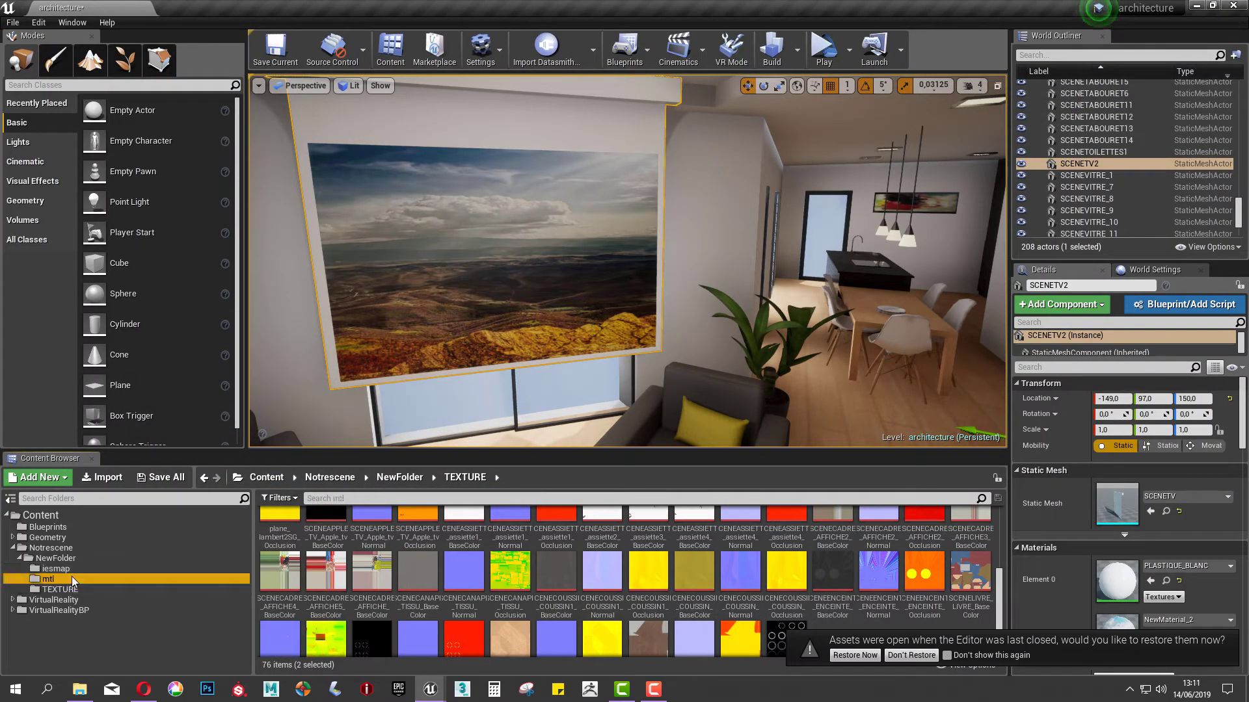
{"action": "left_click", "coordinate": [72, 576]}
{"action": "left_click_drag", "start_coordinate": [637, 629], "coordinate": [551, 289]}
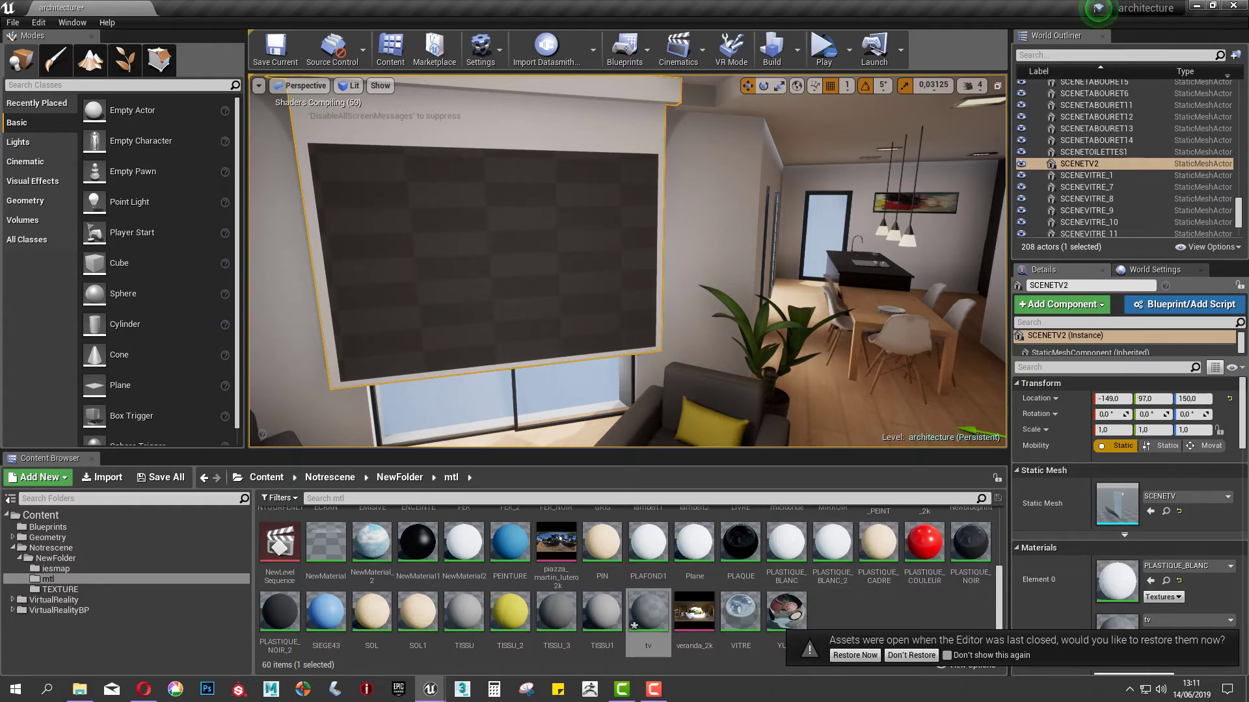
{"action": "right_click_drag", "start_coordinate": [735, 313], "coordinate": [716, 312]}
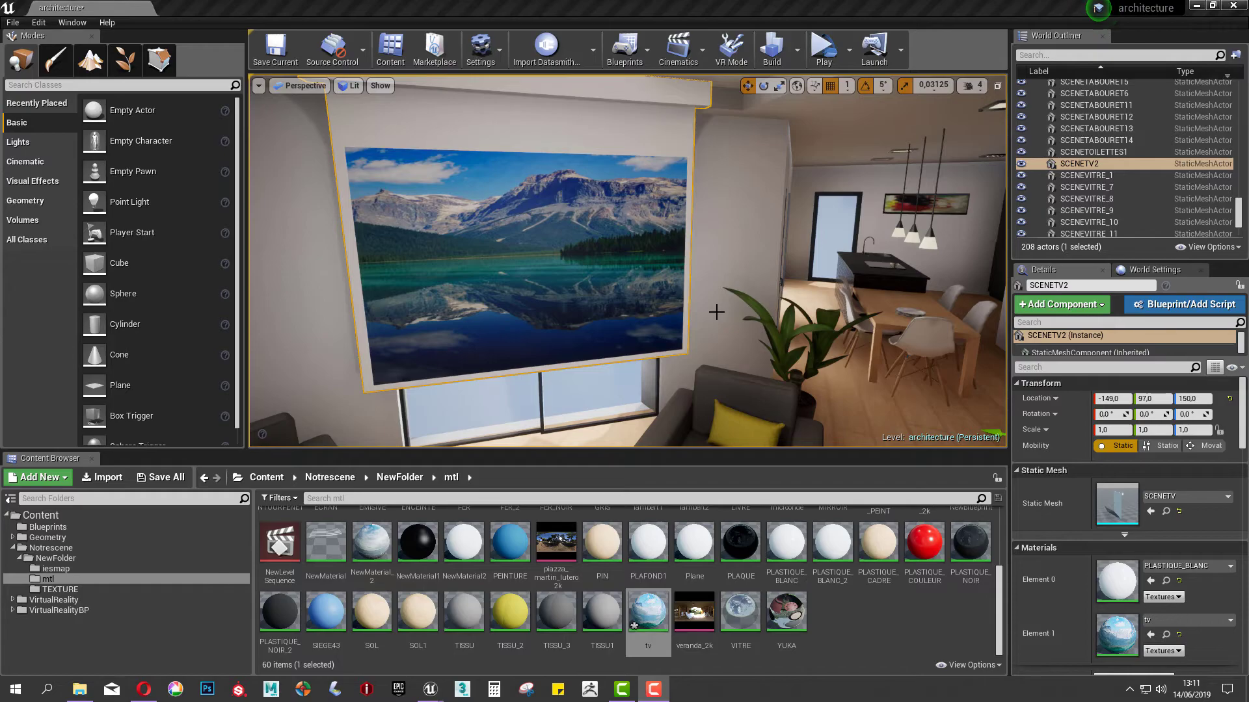
{"action": "right_click_drag", "start_coordinate": [716, 312], "coordinate": [773, 311]}
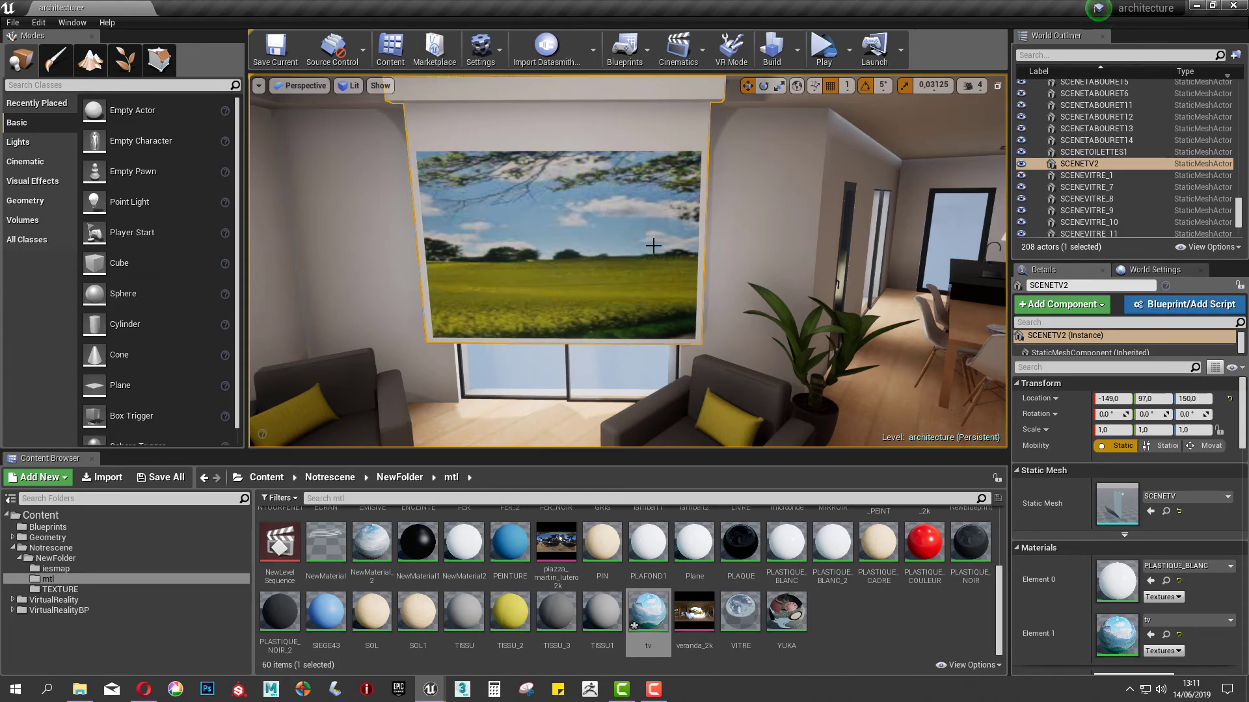
{"action": "mouse_move", "coordinate": [432, 331]}
{"action": "right_mouse_down"}
{"action": "mouse_move", "coordinate": [387, 331]}
{"action": "mouse_move", "coordinate": [452, 330]}
{"action": "right_mouse_up"}
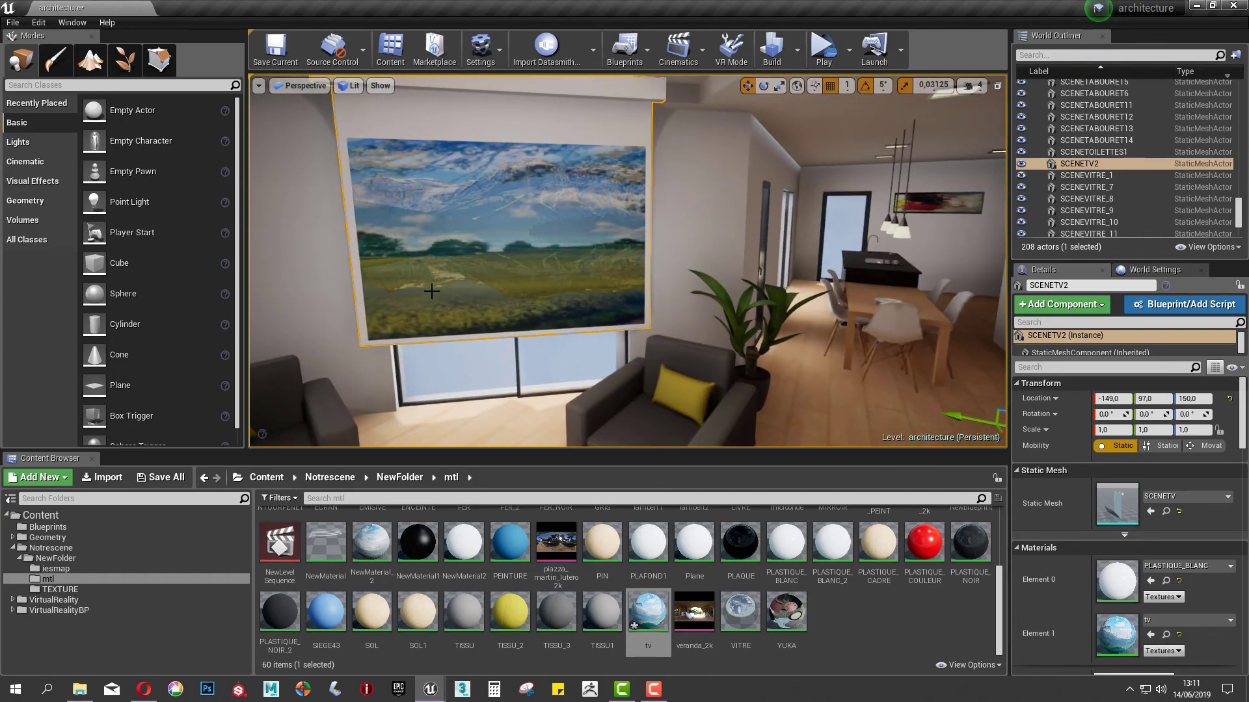